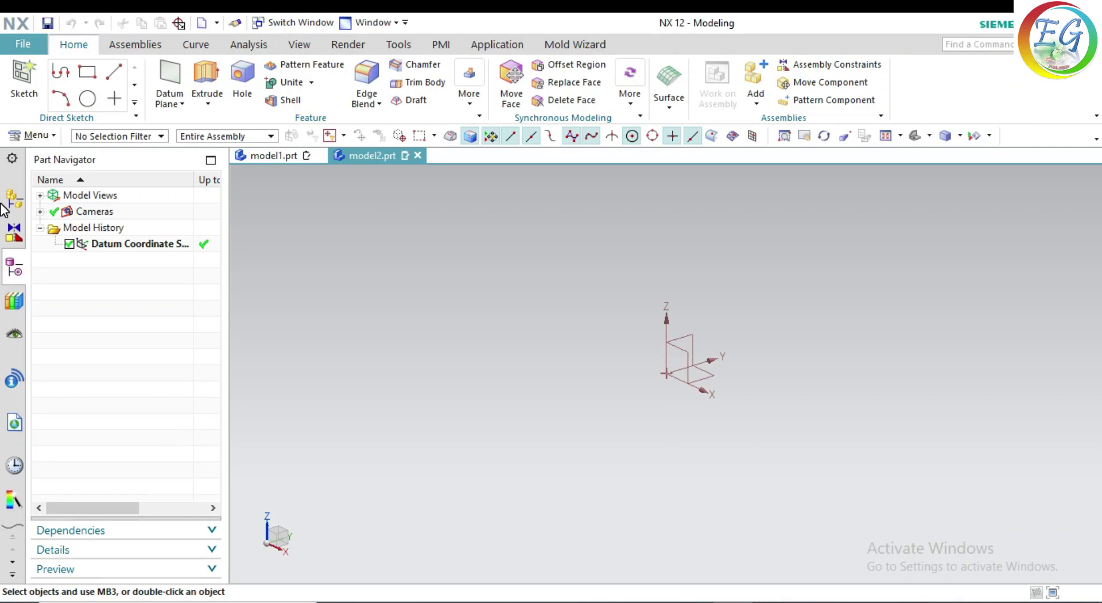
Step: Start a new sketch on the default XY datum plane
left_click(8, 86)
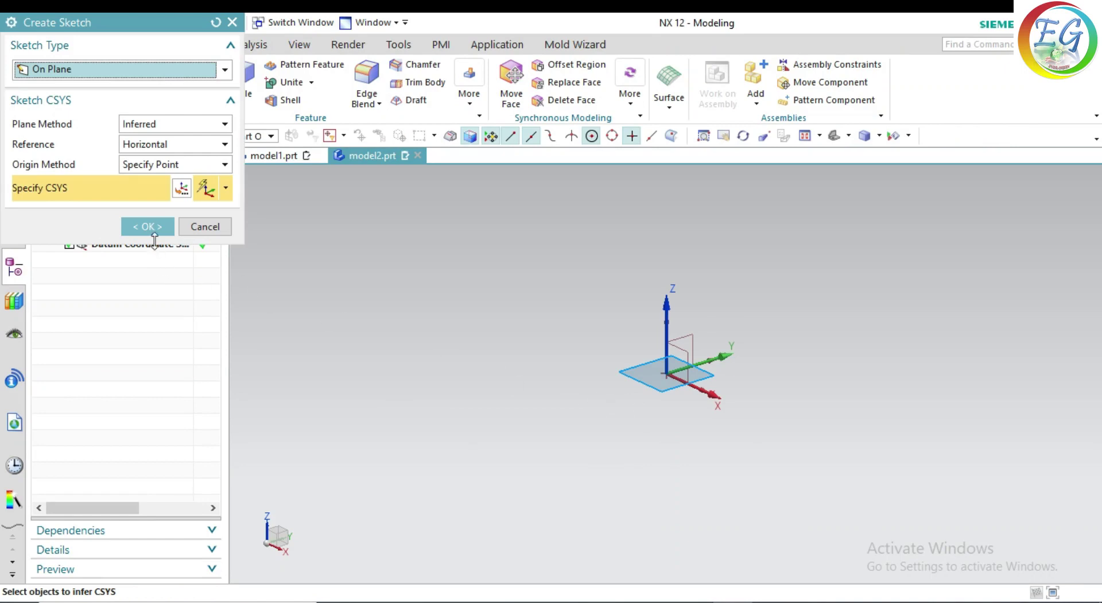
left_click(148, 227)
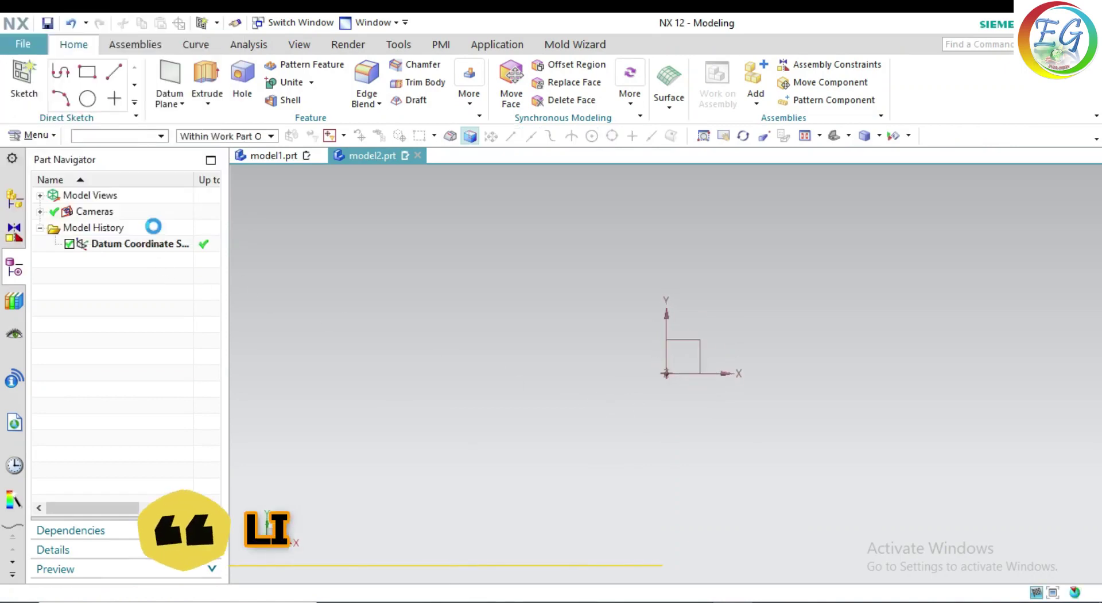
Step: Draw a 10 mm diameter circle centred on the sketch origin and place its diameter dimension
left_click(203, 72)
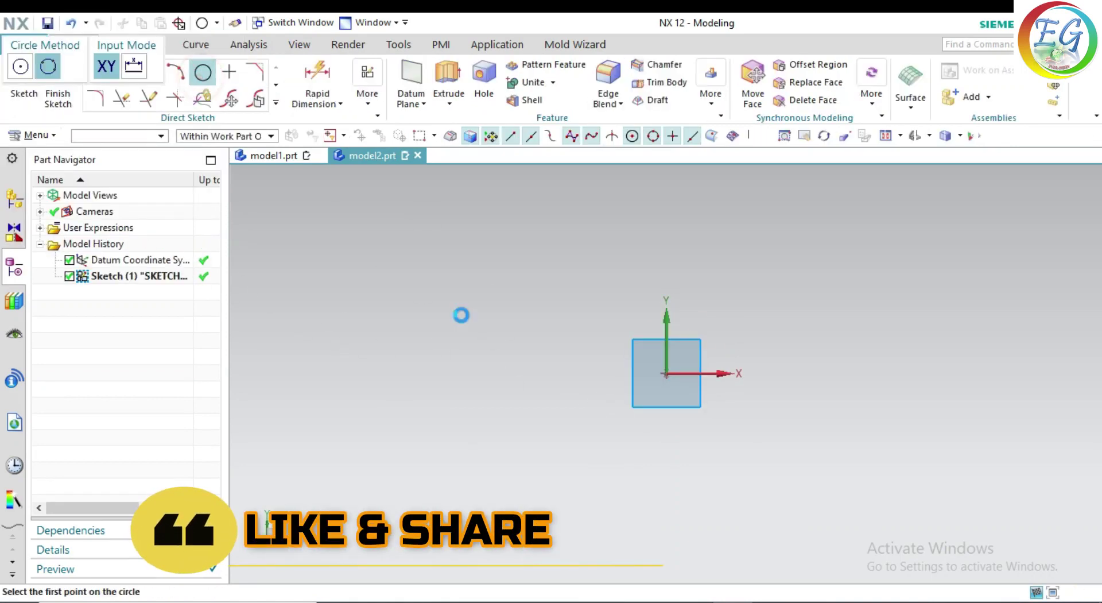
left_click(665, 375)
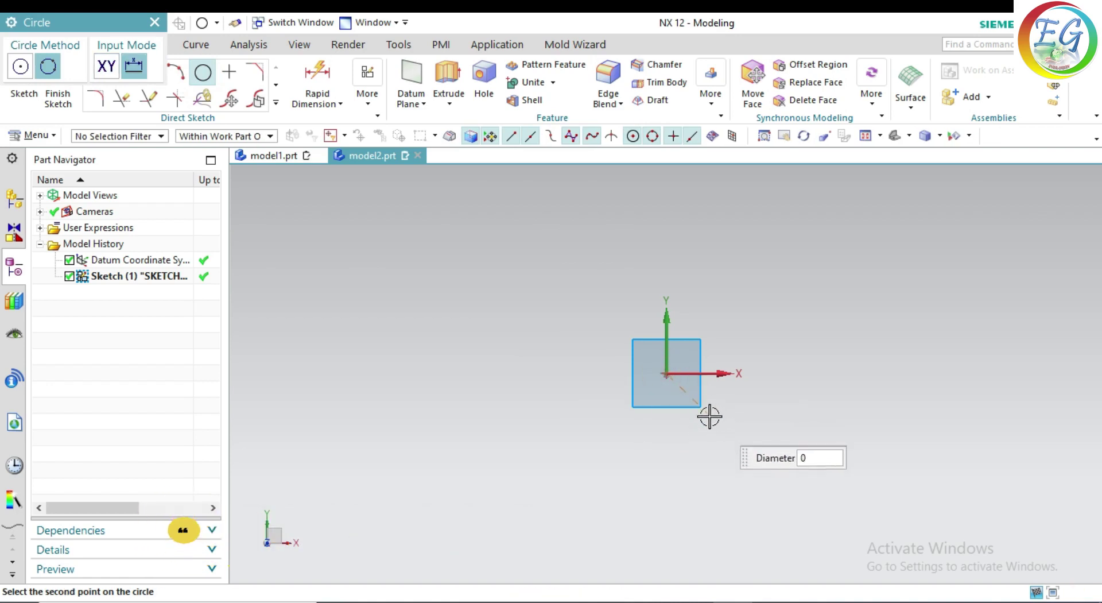
left_click(19, 65)
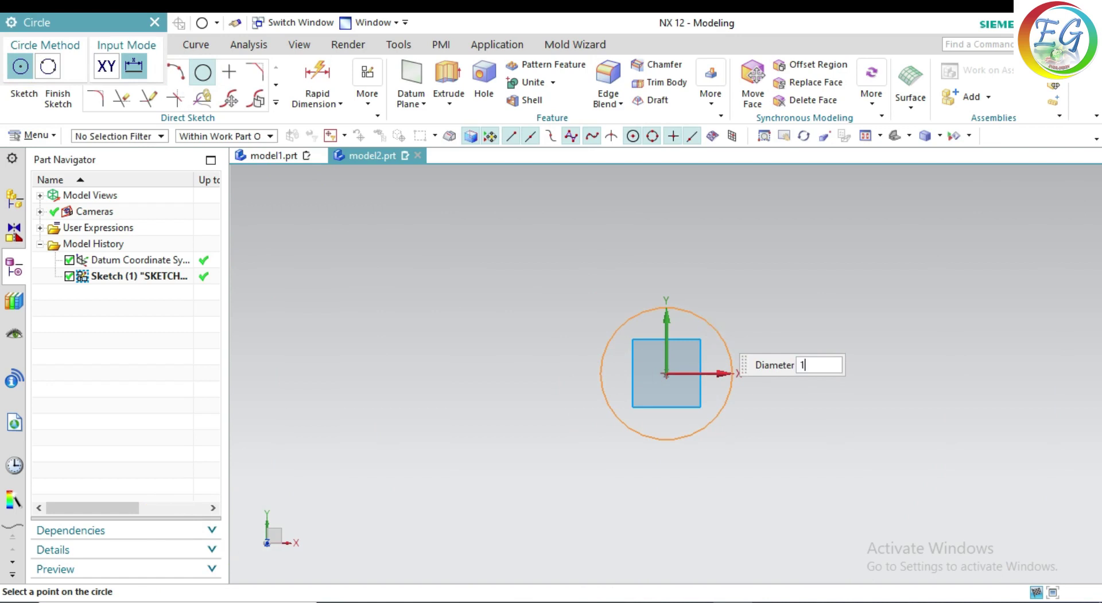
type("10")
key("Return")
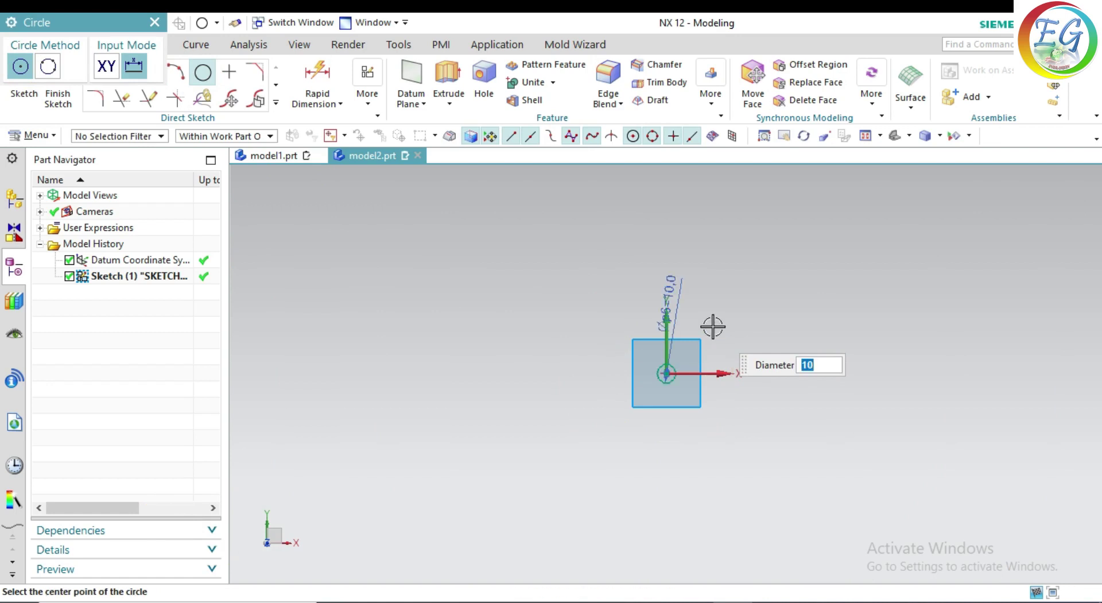
left_click(154, 22)
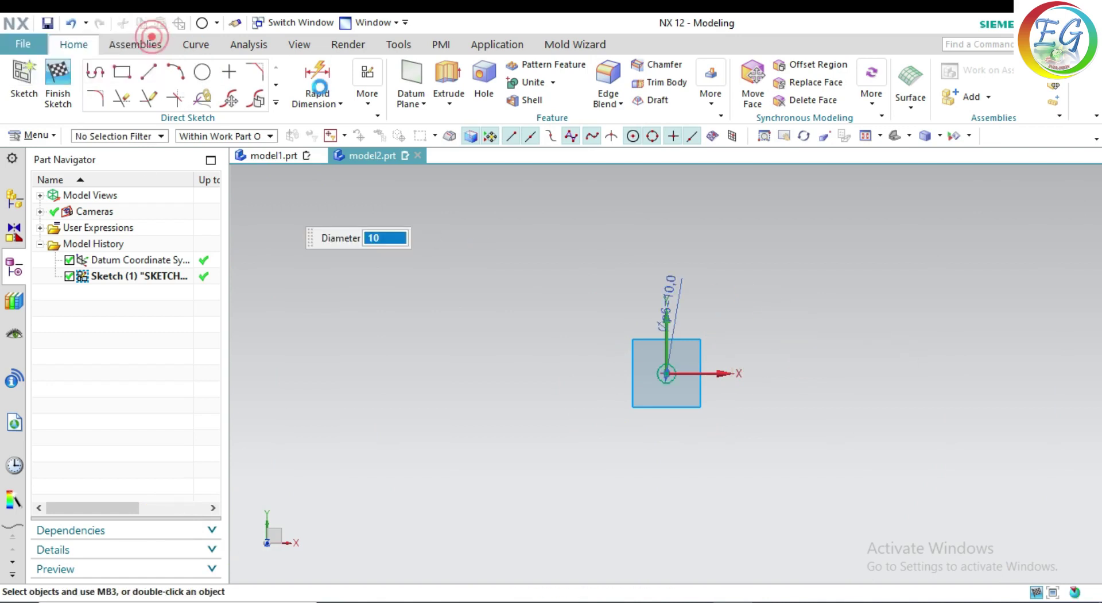
scroll(830, 251, "up", 2)
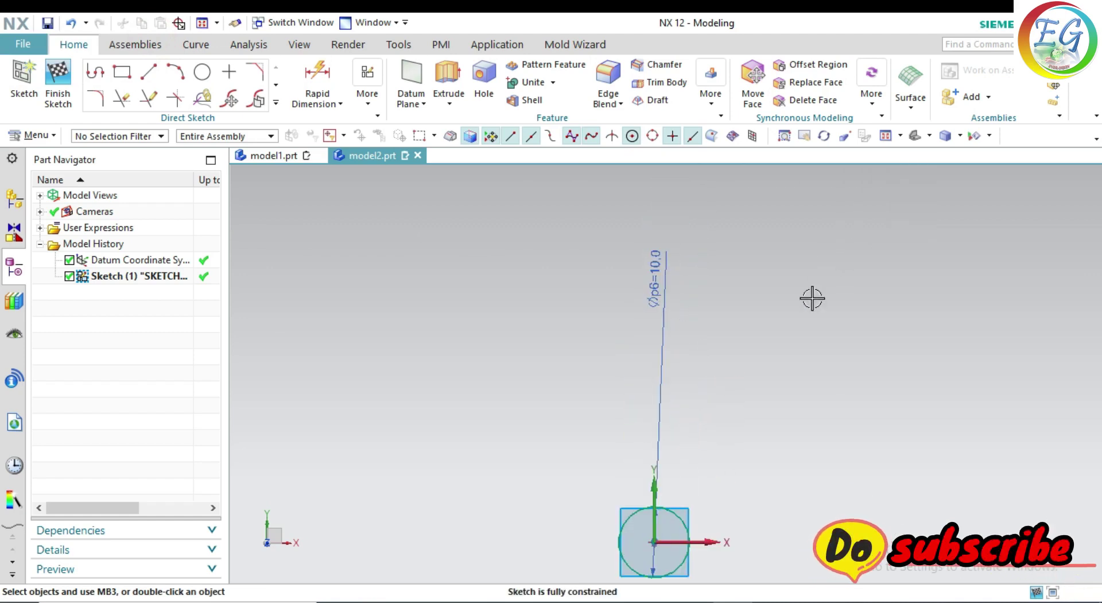
left_click_drag(656, 278, 671, 493)
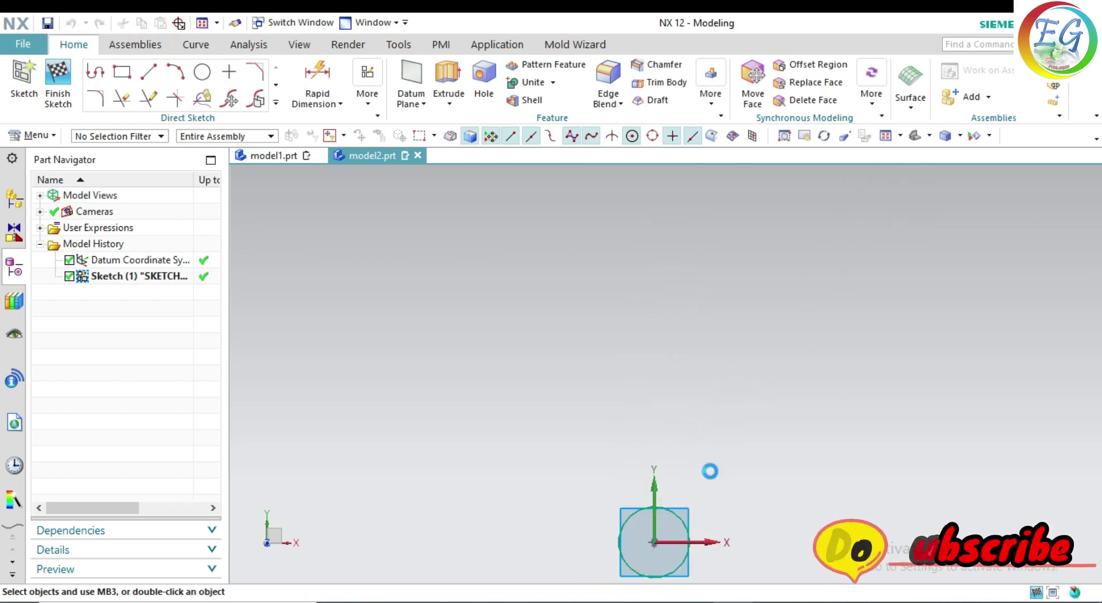
scroll(764, 390, "up", 4)
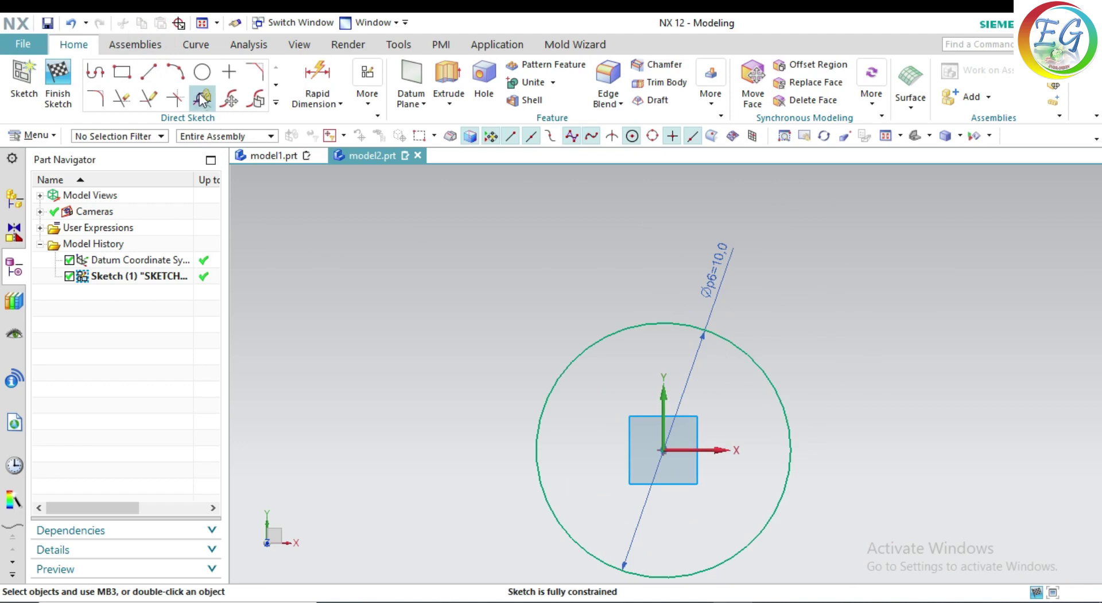
Step: Draw a 5.5 radius arc from the circle's top quadrant to its bottom quadrant, bulging left
left_click(176, 72)
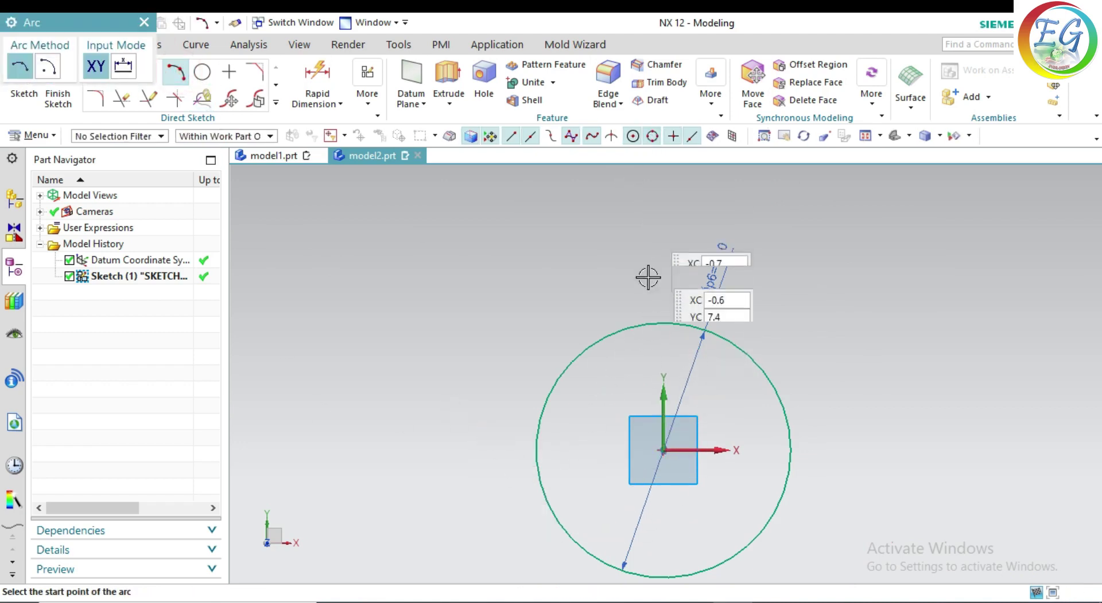
left_click(659, 321)
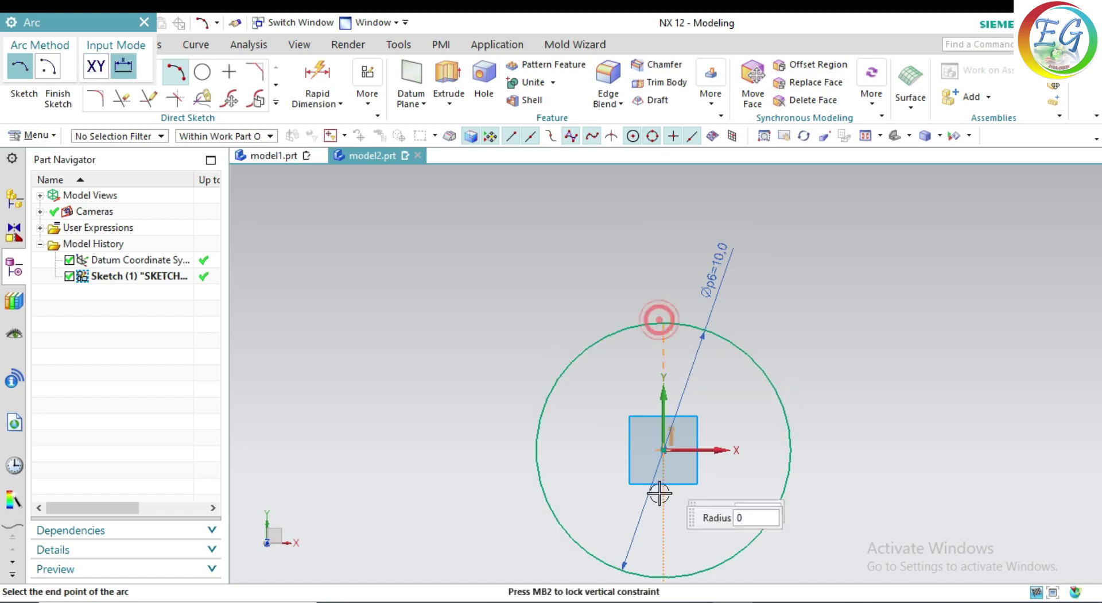
left_click(663, 575)
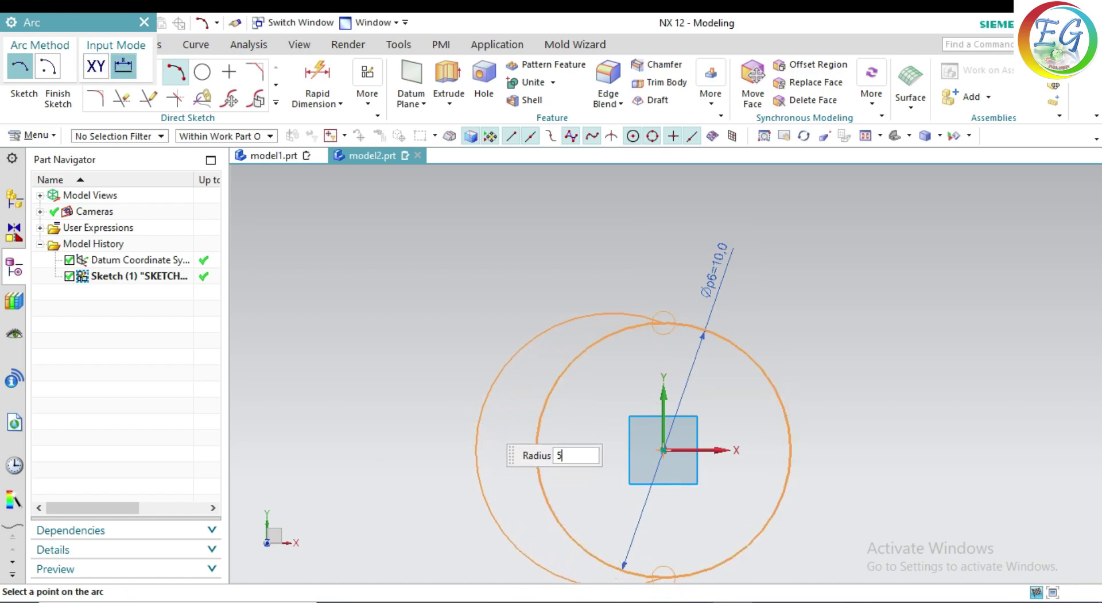
key("Tab")
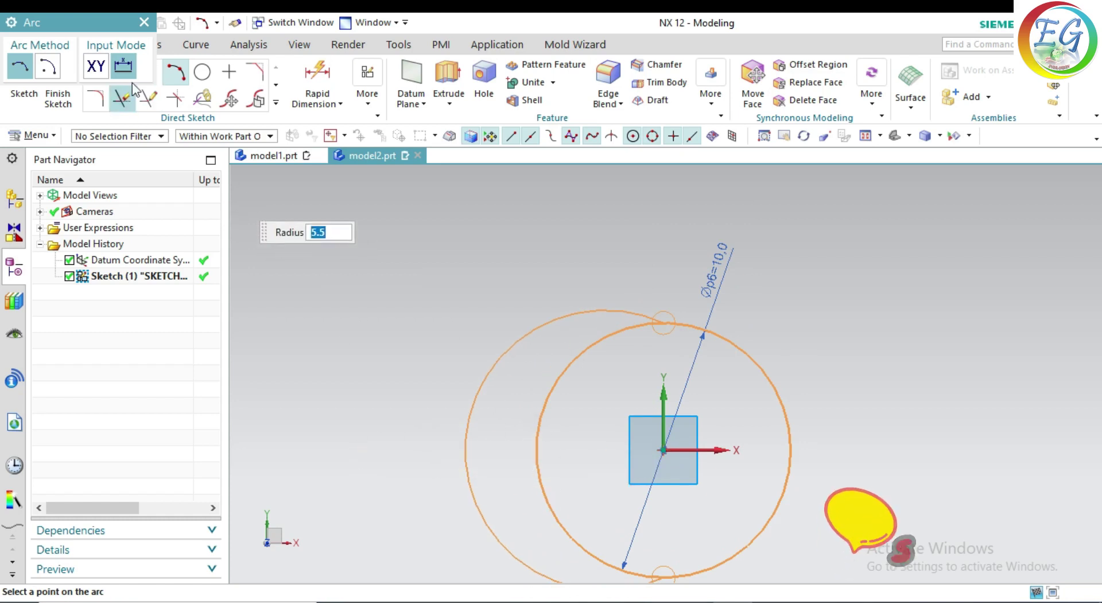
left_click(142, 23)
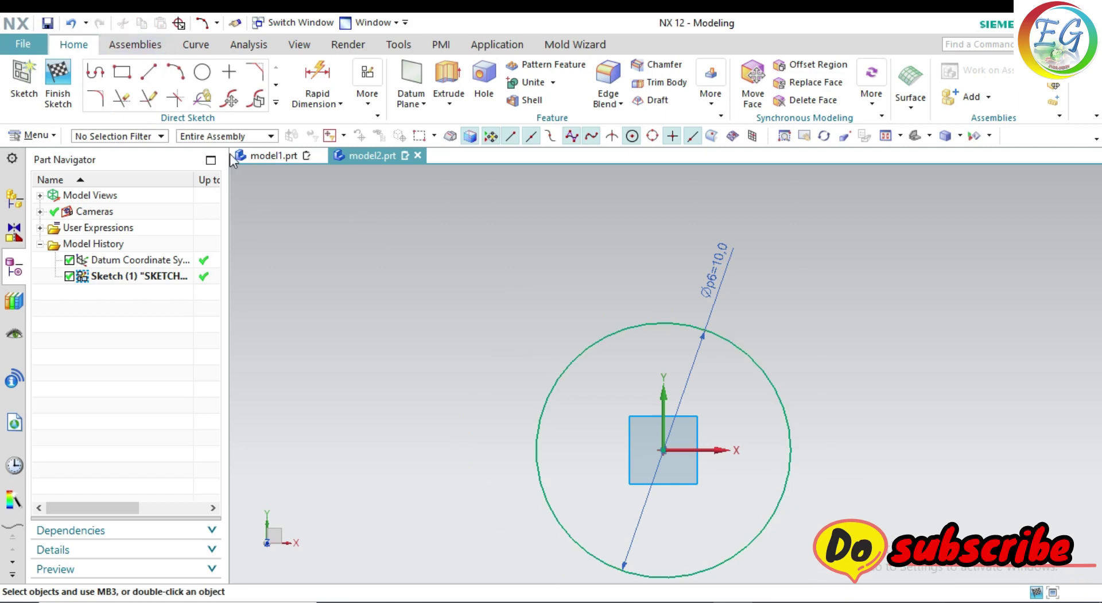
left_click(172, 73)
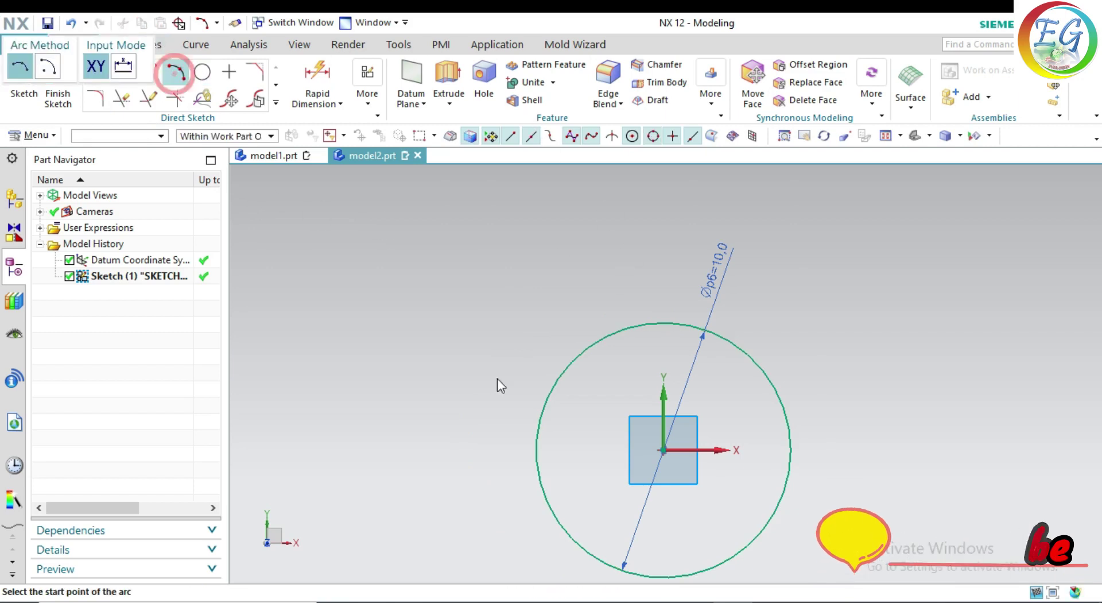
left_click(663, 324)
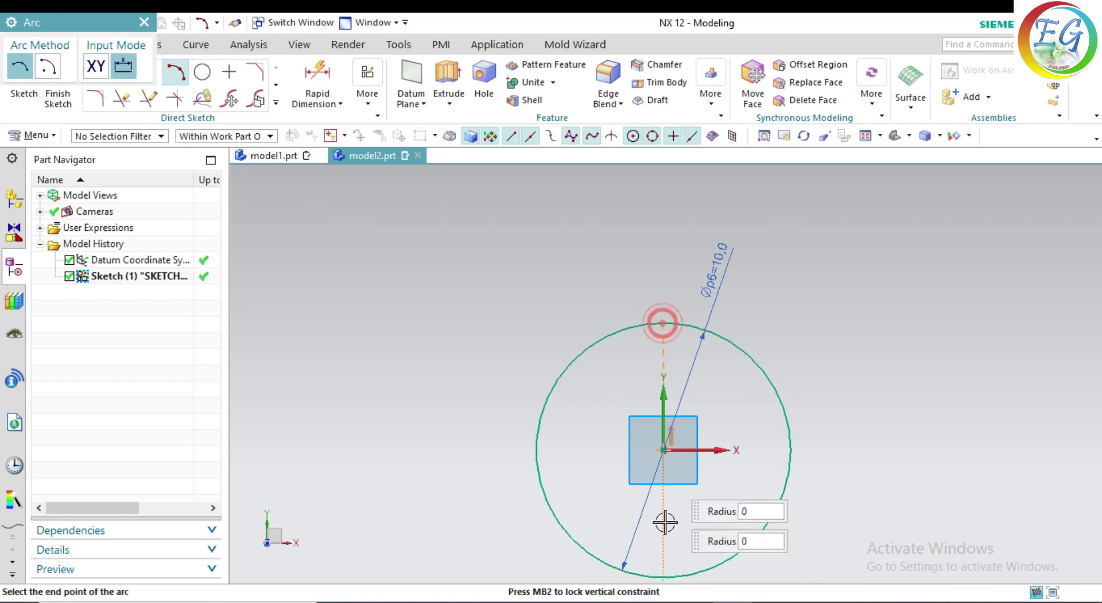
left_click(665, 576)
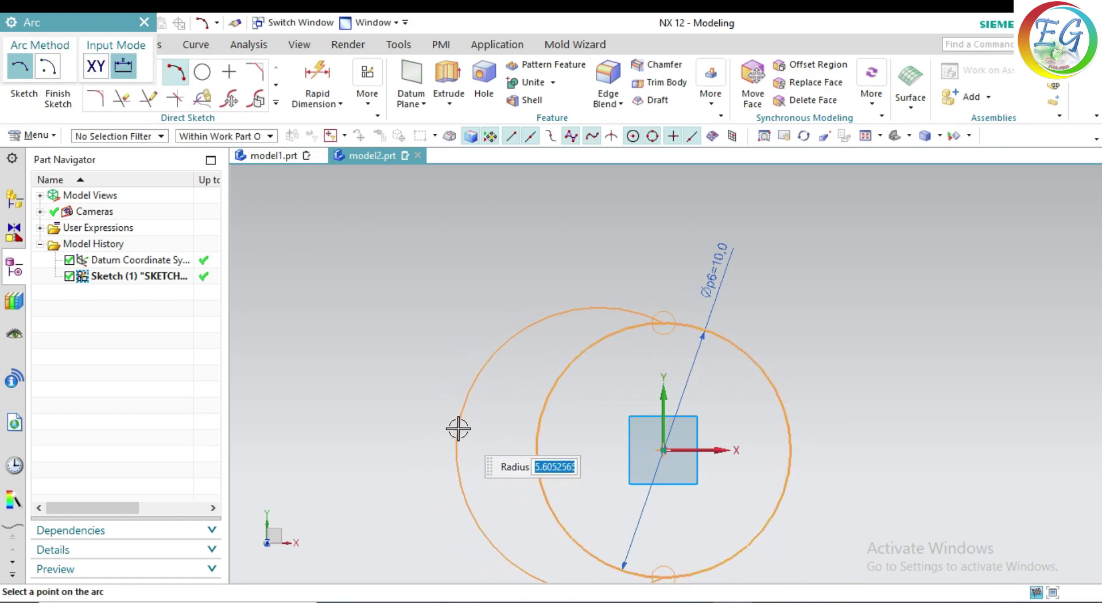
key("Return")
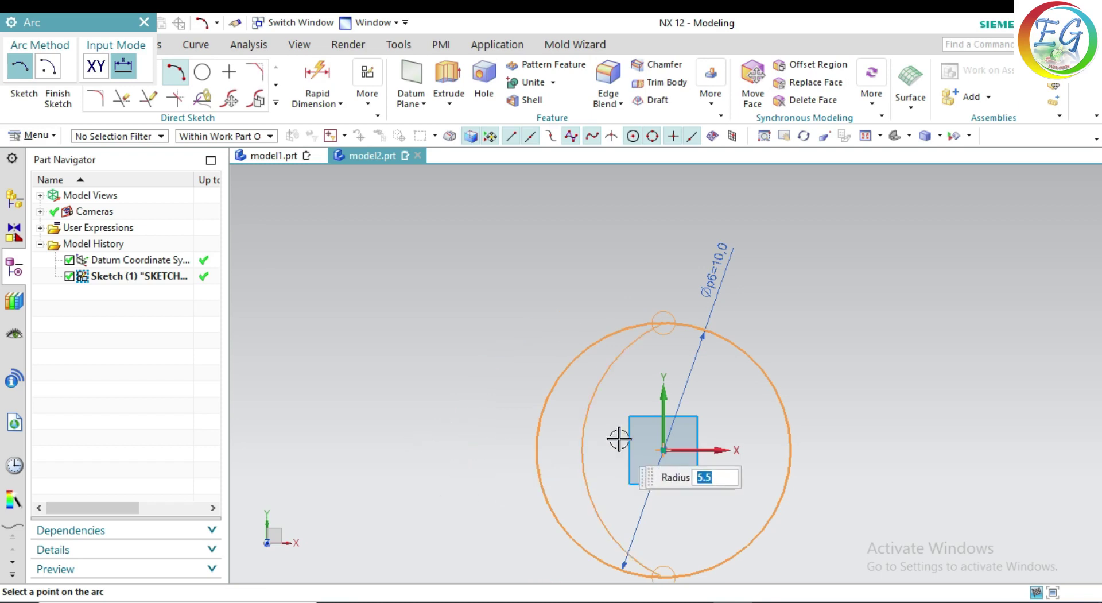
left_click(453, 413)
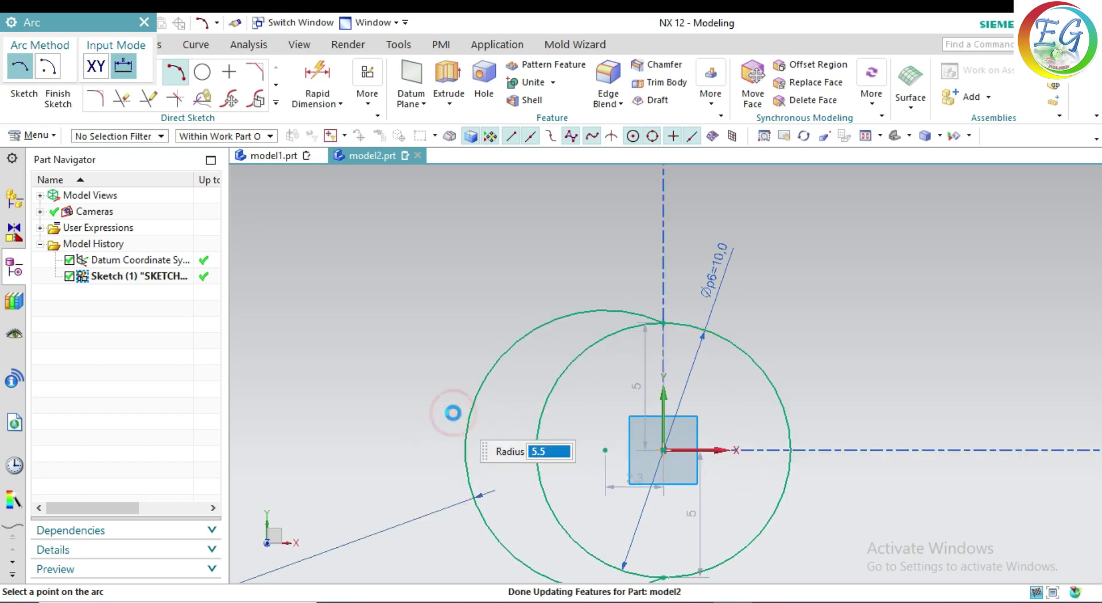
left_click(143, 22)
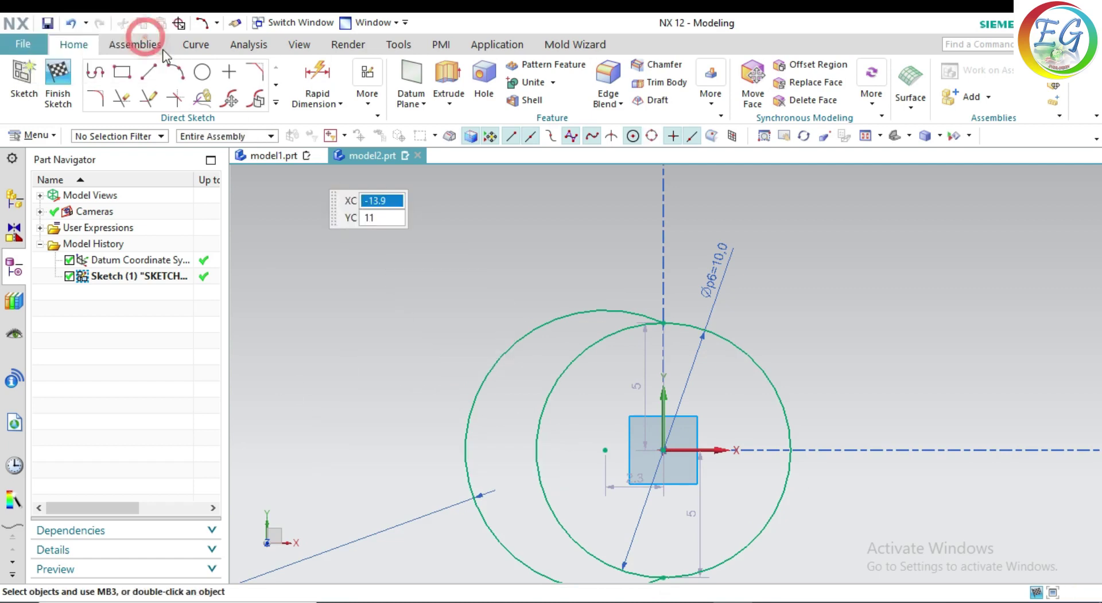
Step: Mirror the left arc across the sketch's vertical axis to the right side
left_click(276, 102)
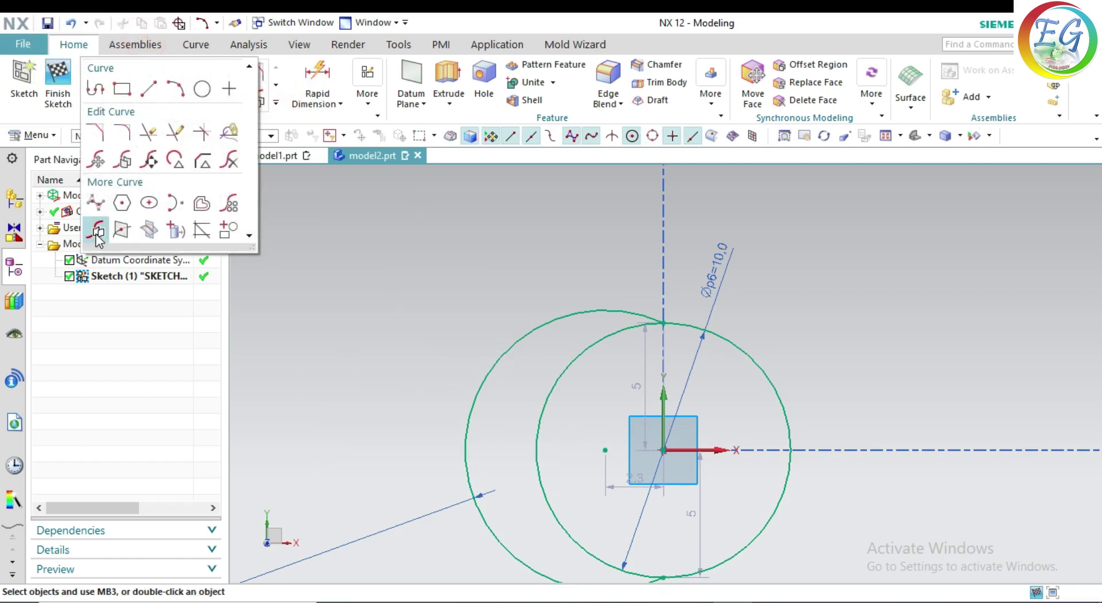
left_click(96, 231)
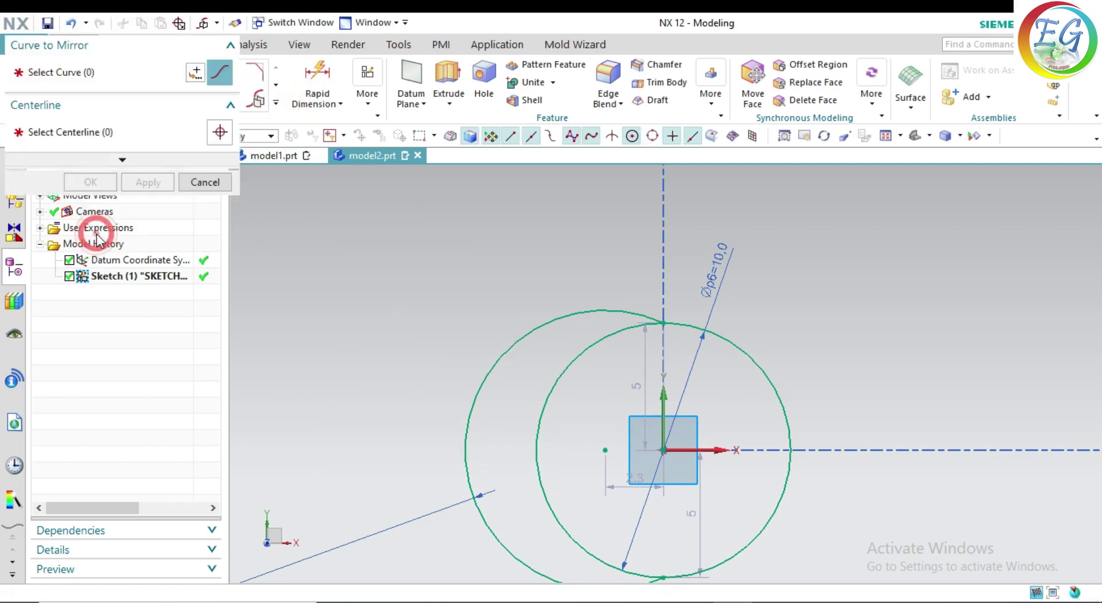
left_click(504, 368)
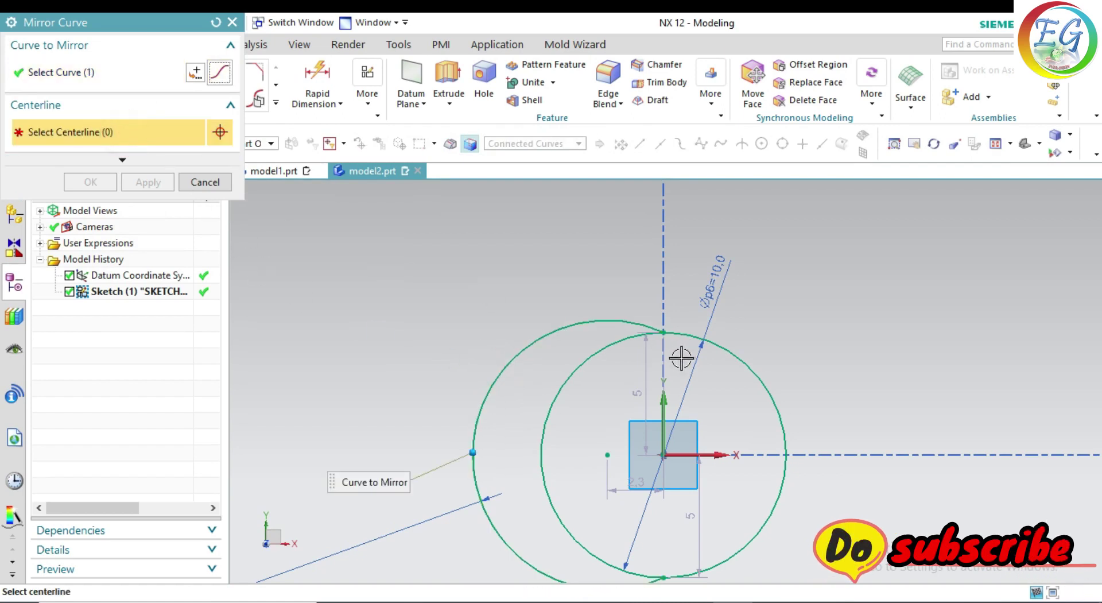
left_click(664, 390)
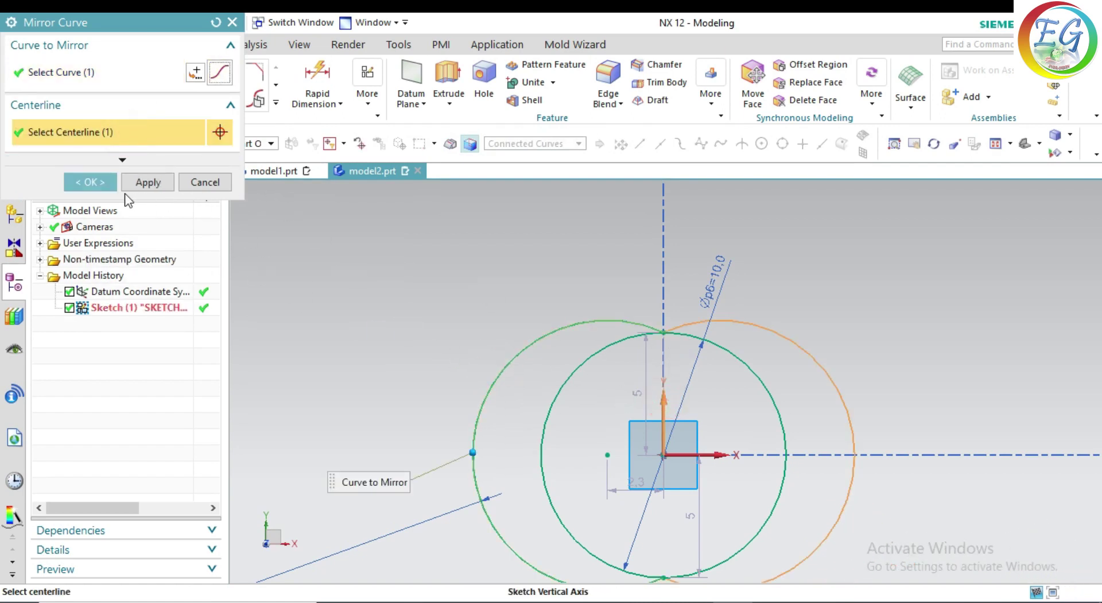
left_click(92, 182)
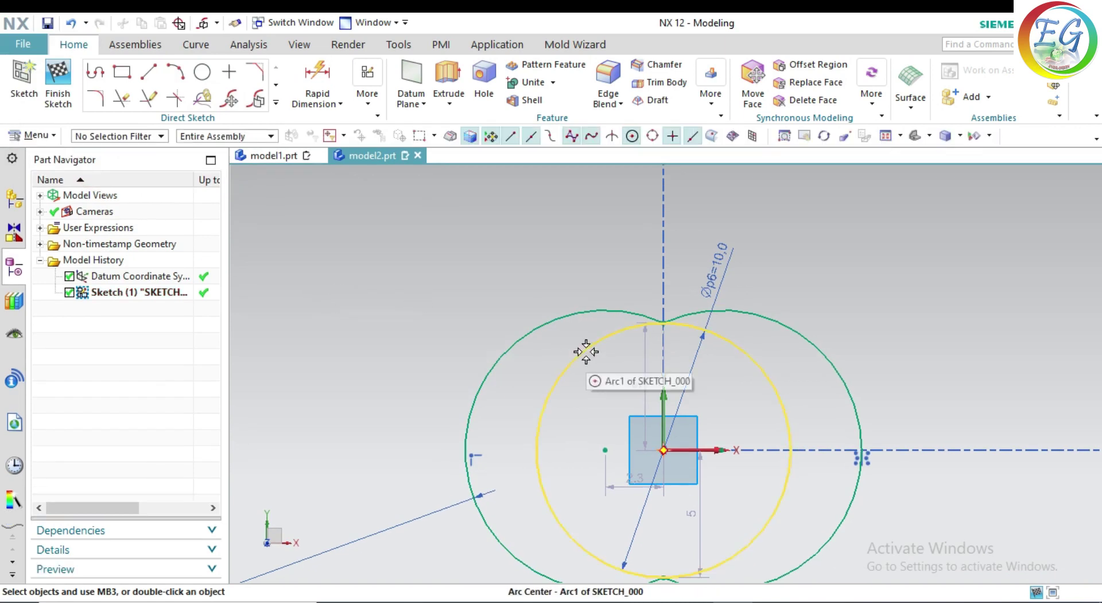
Step: Convert the original circle to reference geometry and finish the sketch
right_click(586, 351)
left_click(634, 276)
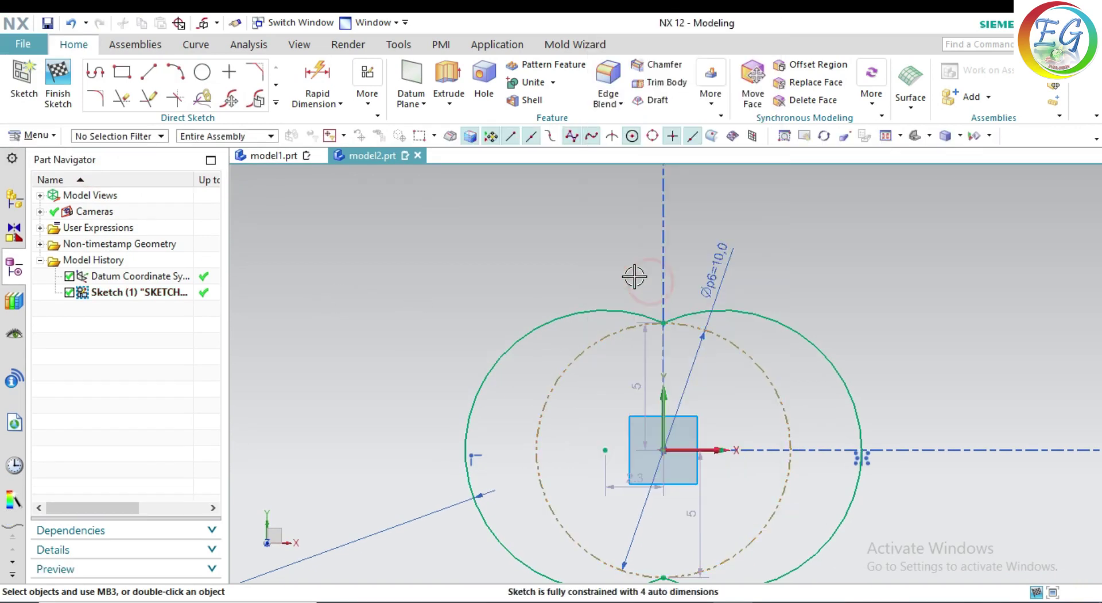
right_click(454, 225)
left_click(491, 230)
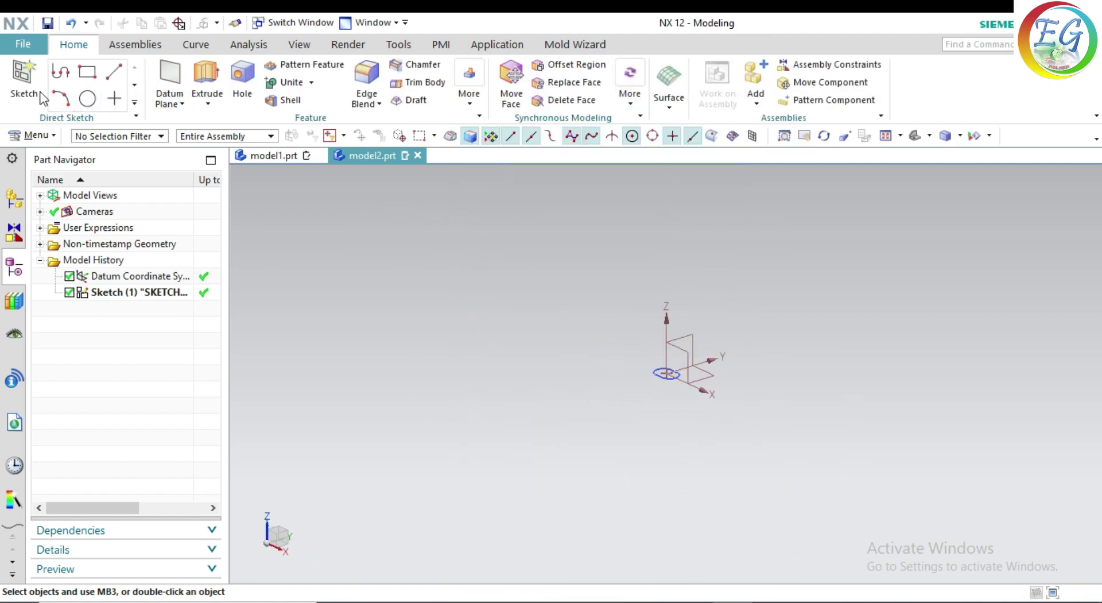
left_click(41, 97)
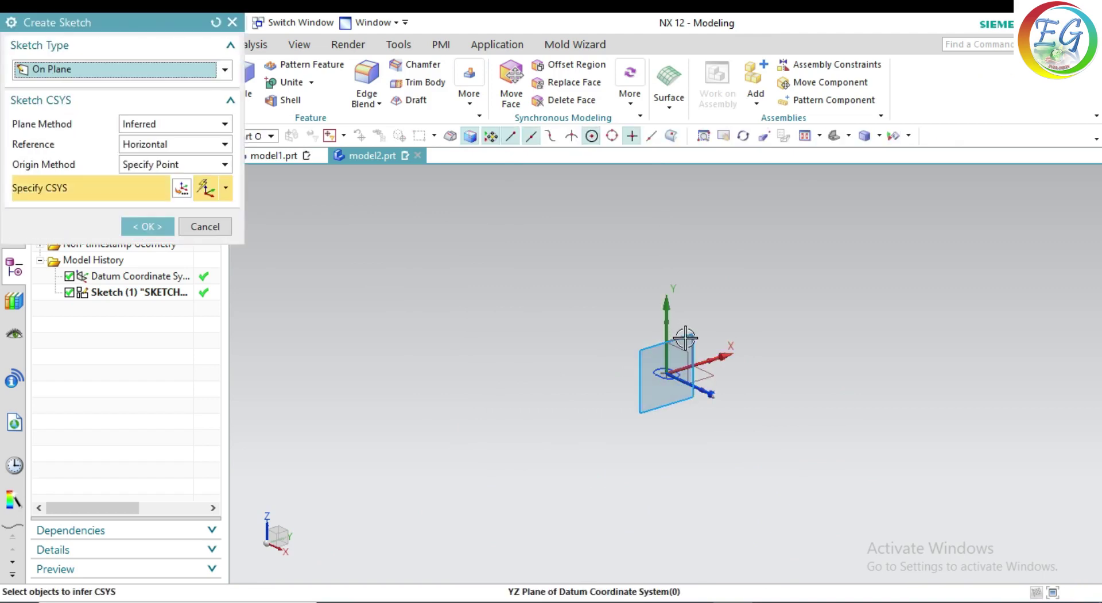
Step: Sketch a 150-long vertical line from the origin on the YZ plane and finish the sketch
left_click(685, 339)
left_click(149, 226)
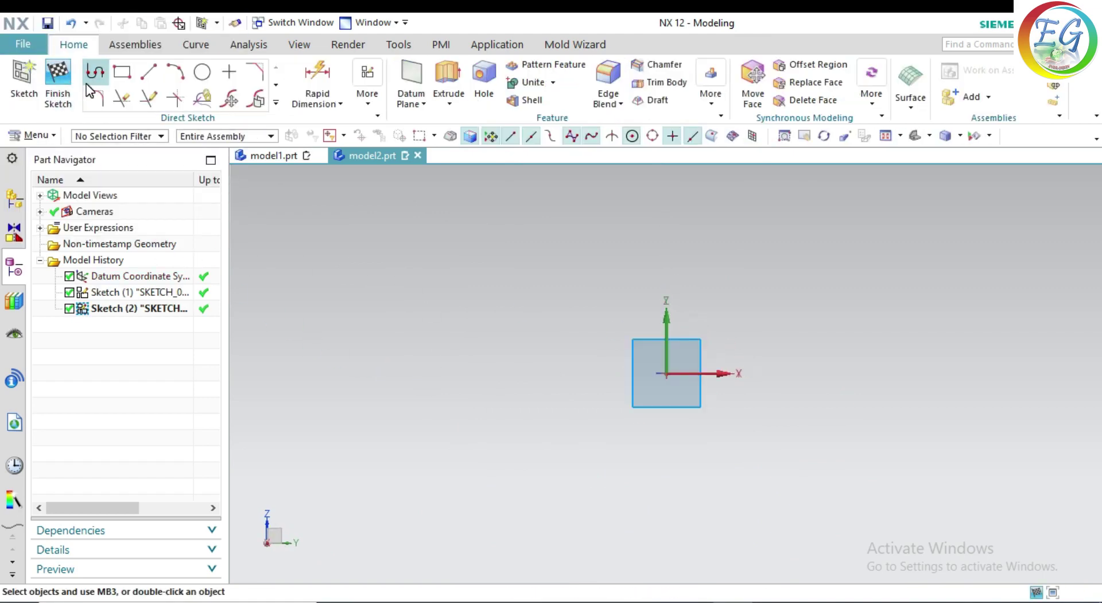
left_click(147, 73)
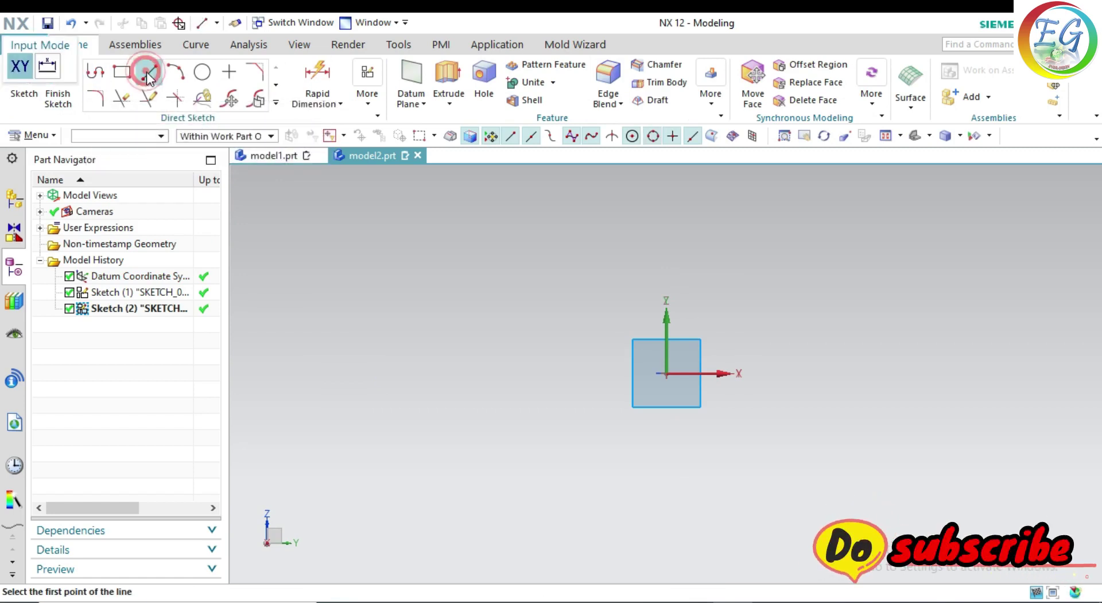
left_click(666, 373)
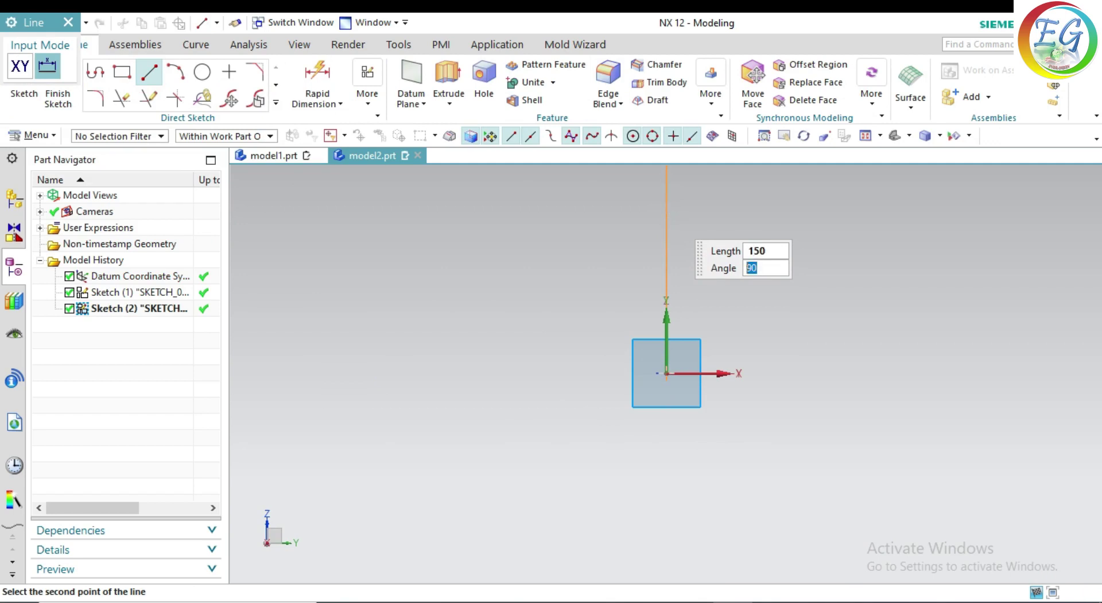
key("Return")
right_click(587, 260)
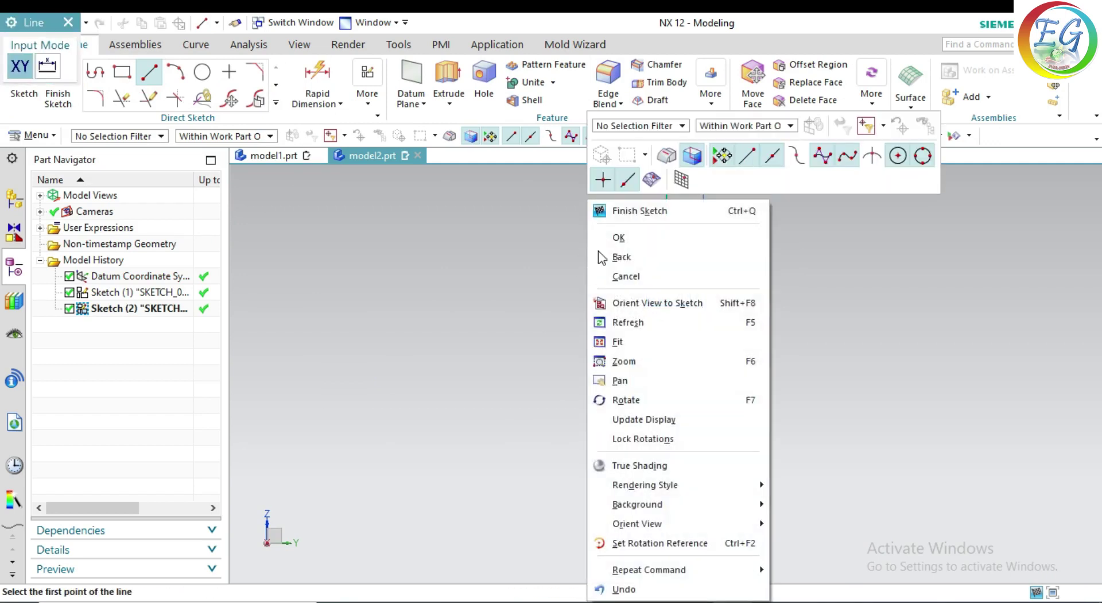
left_click(627, 211)
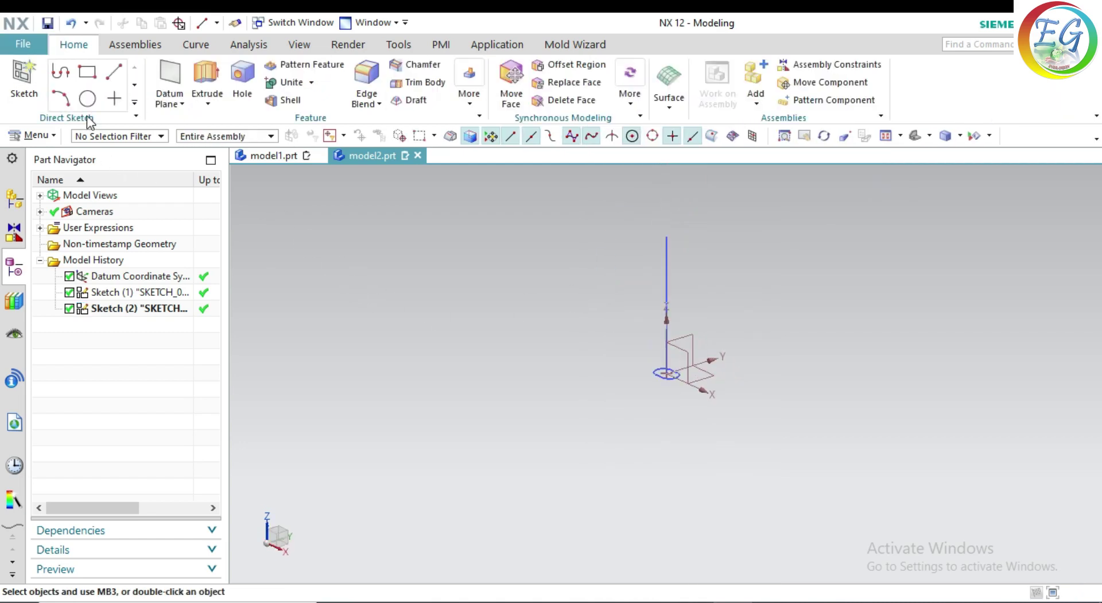
Step: Start a Swept feature, trying the lobed profile as section and the vertical line as guide
left_click(670, 107)
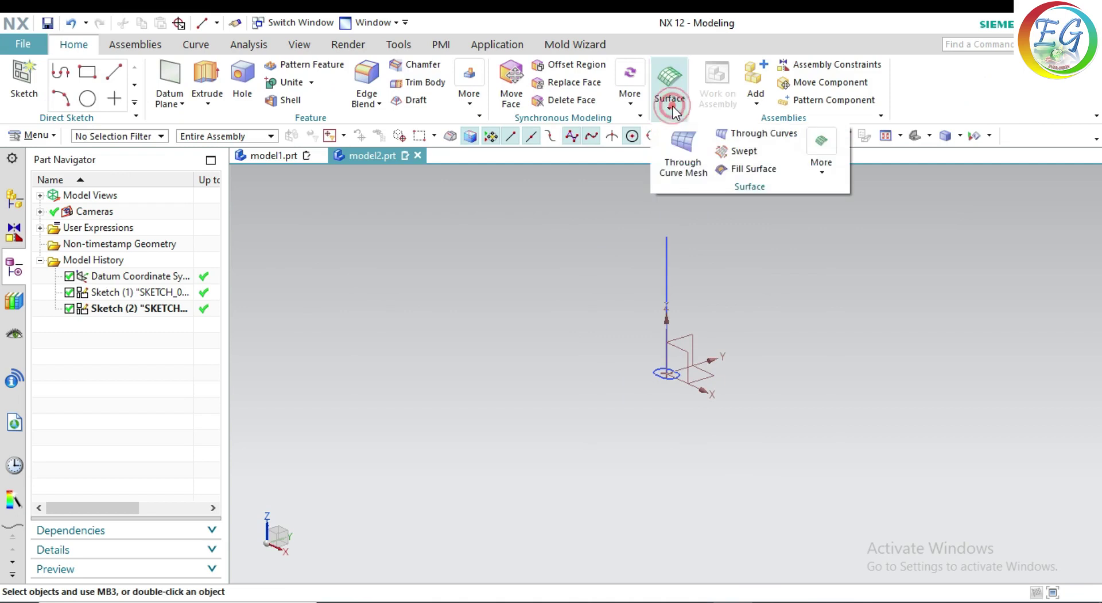
left_click(742, 152)
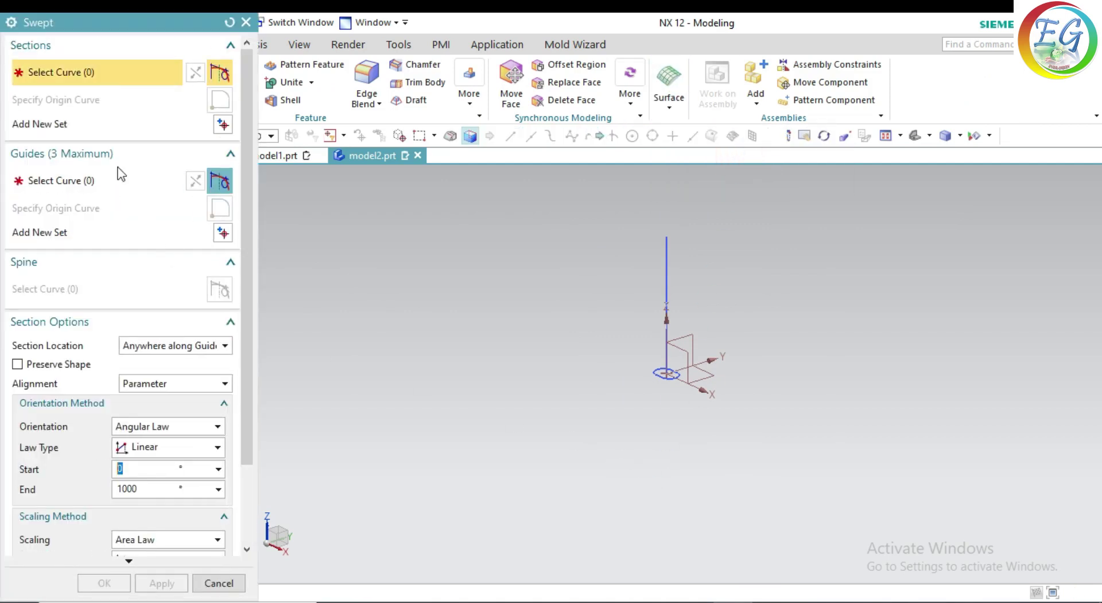
left_click(534, 143)
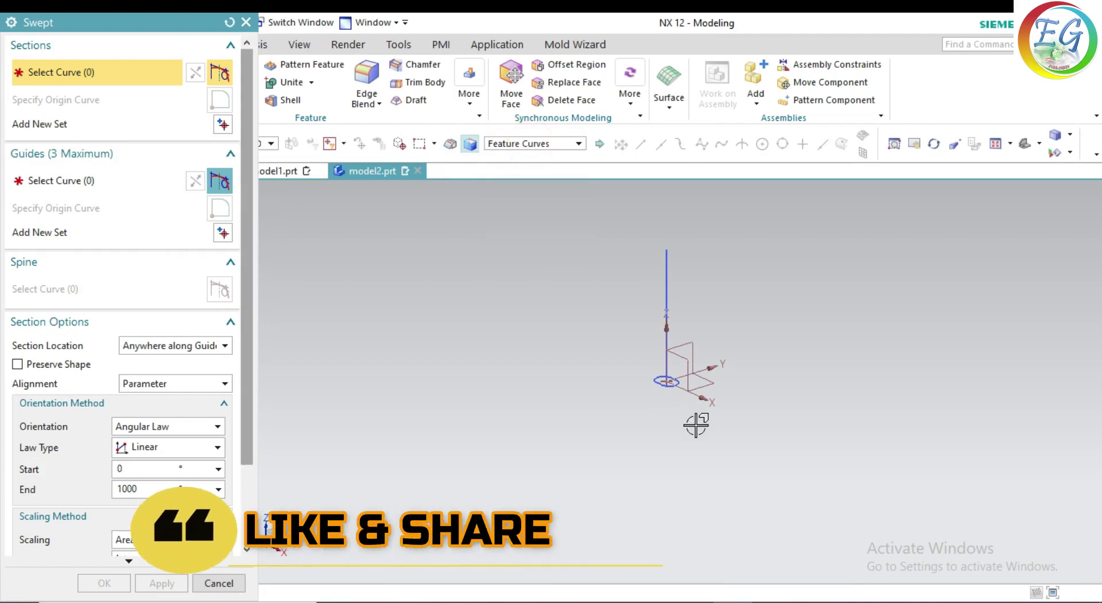
scroll(677, 391, "up", 8)
left_click(627, 357)
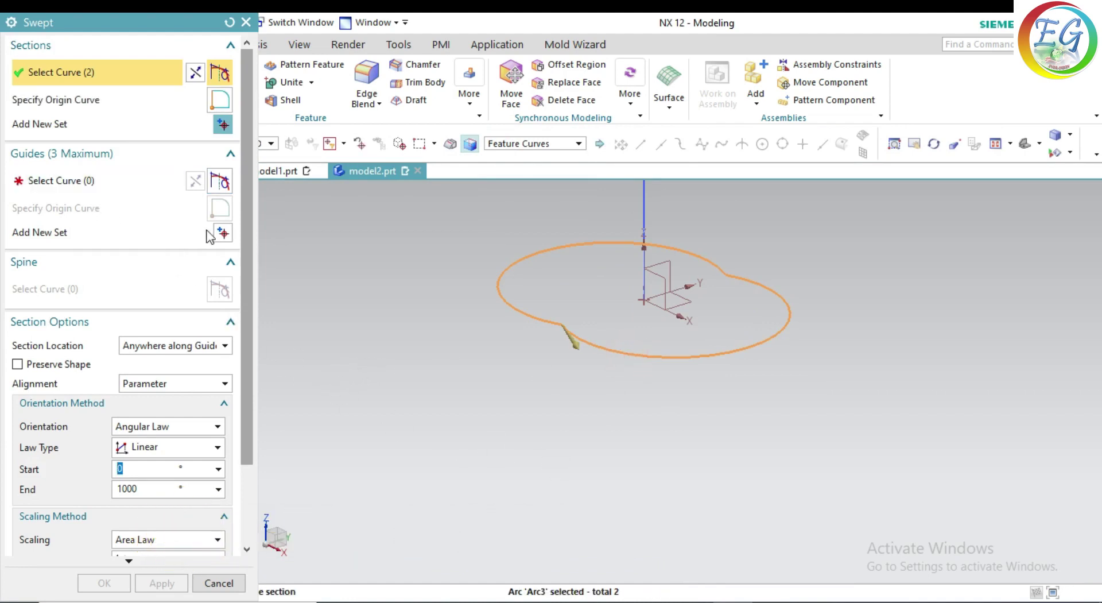
scroll(691, 568, "down", 4)
left_click(98, 180)
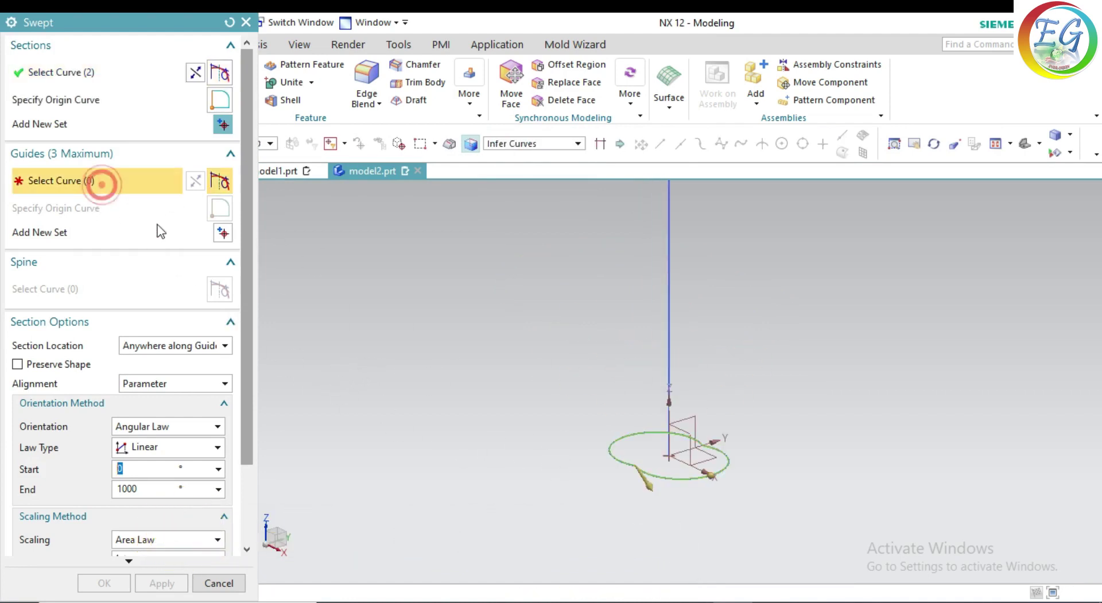
left_click(670, 284)
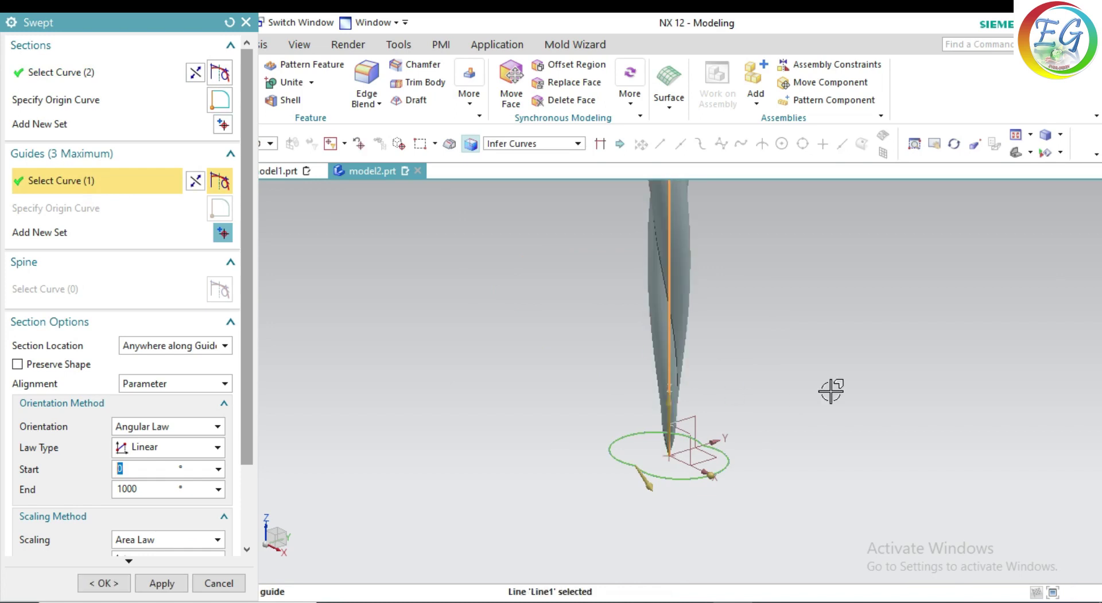
scroll(844, 430, "down", 3)
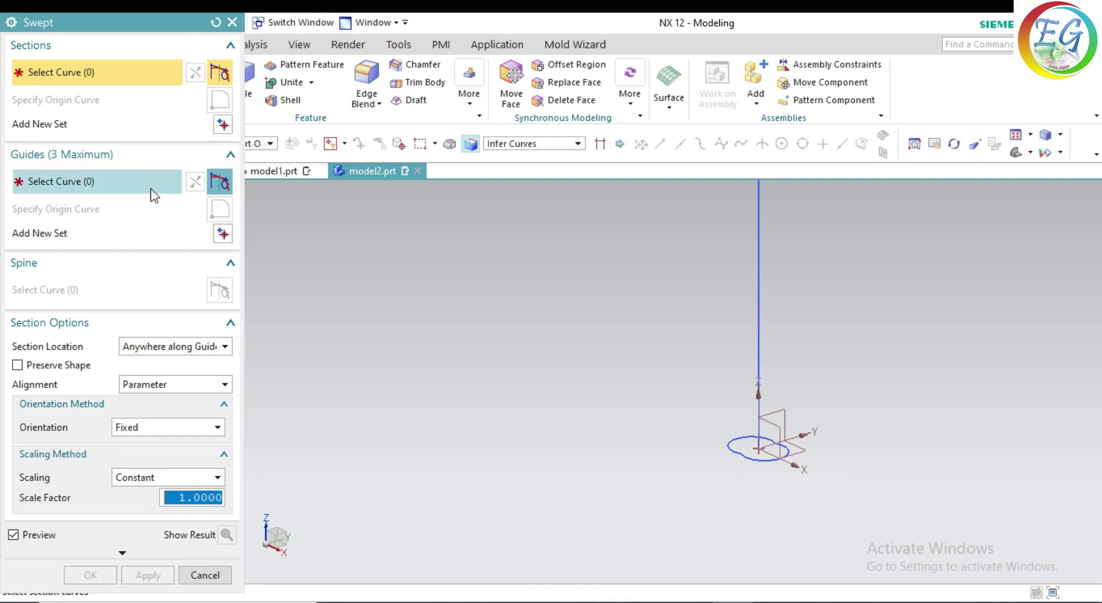
Step: Select the two-arc profile as section and the vertical line as guide, then inspect the preview
left_click(152, 67)
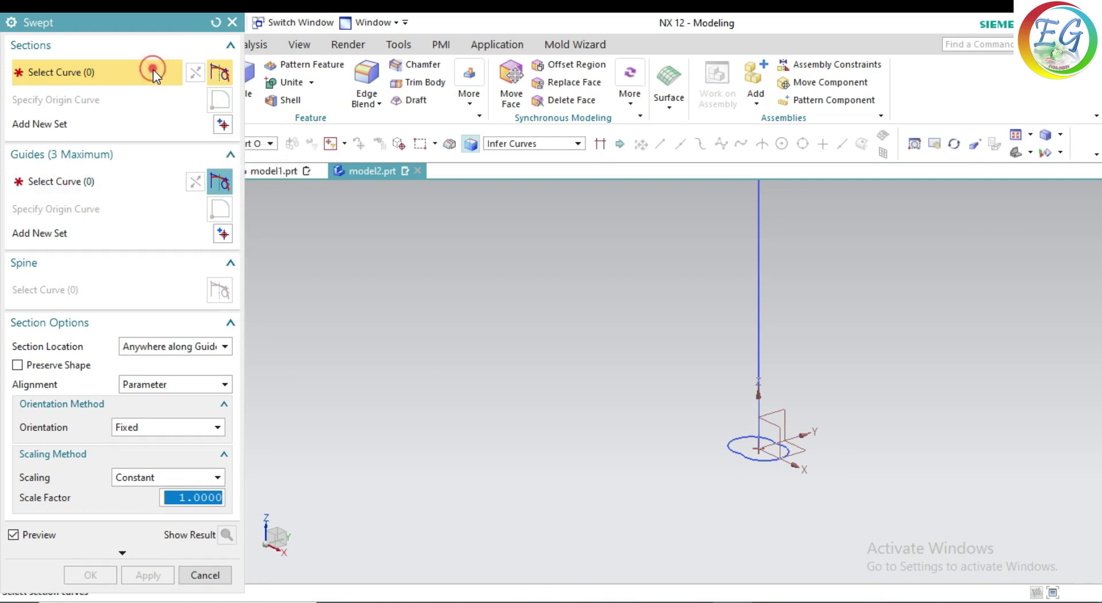
left_click(735, 445)
left_click(158, 181)
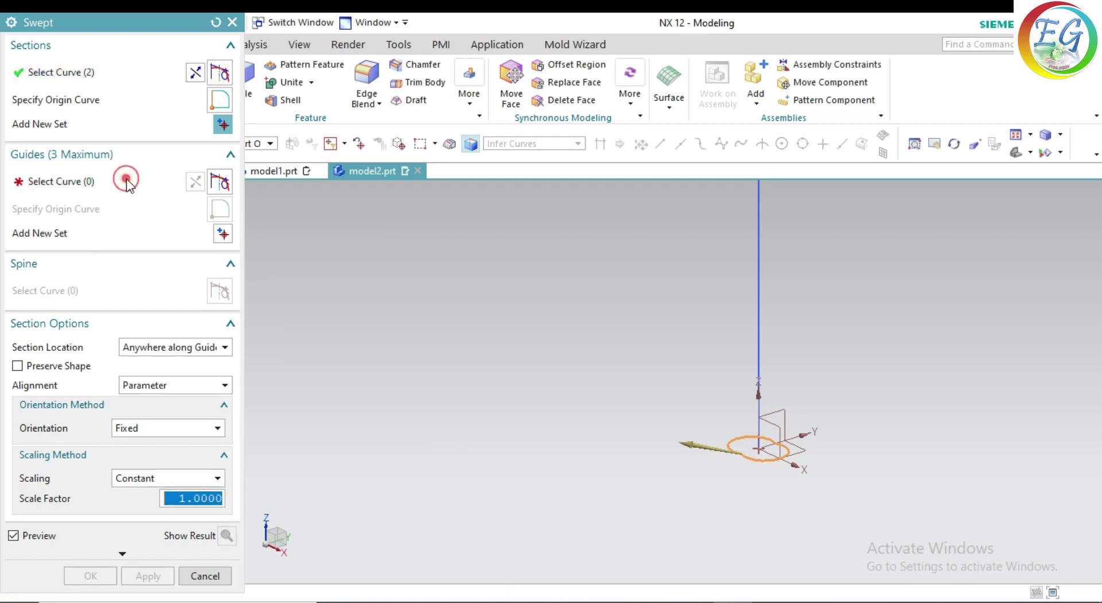
left_click(759, 231)
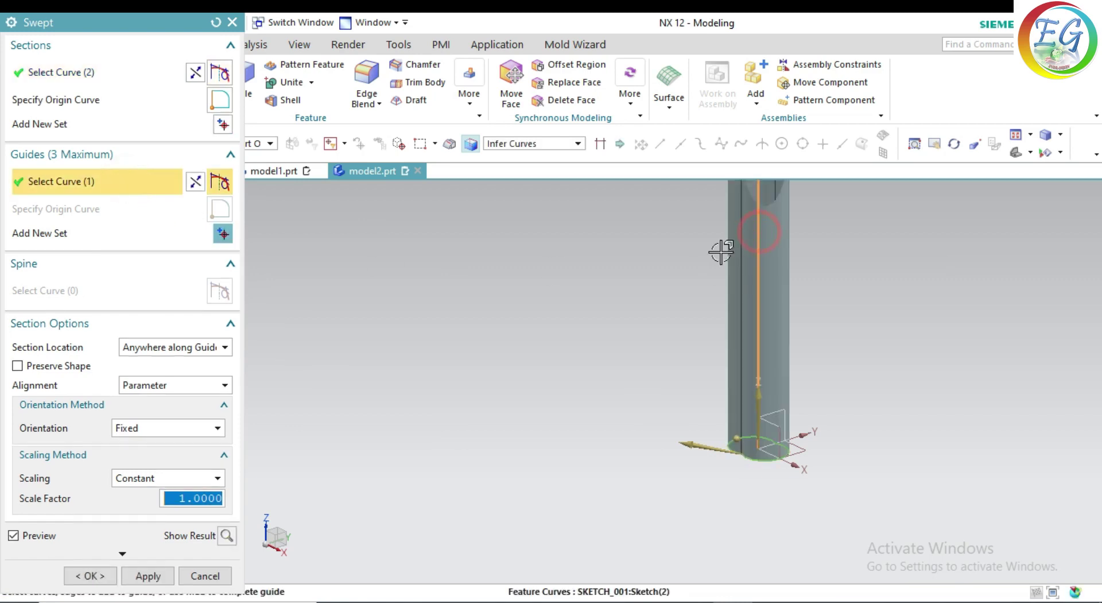
scroll(536, 511, "down", 3)
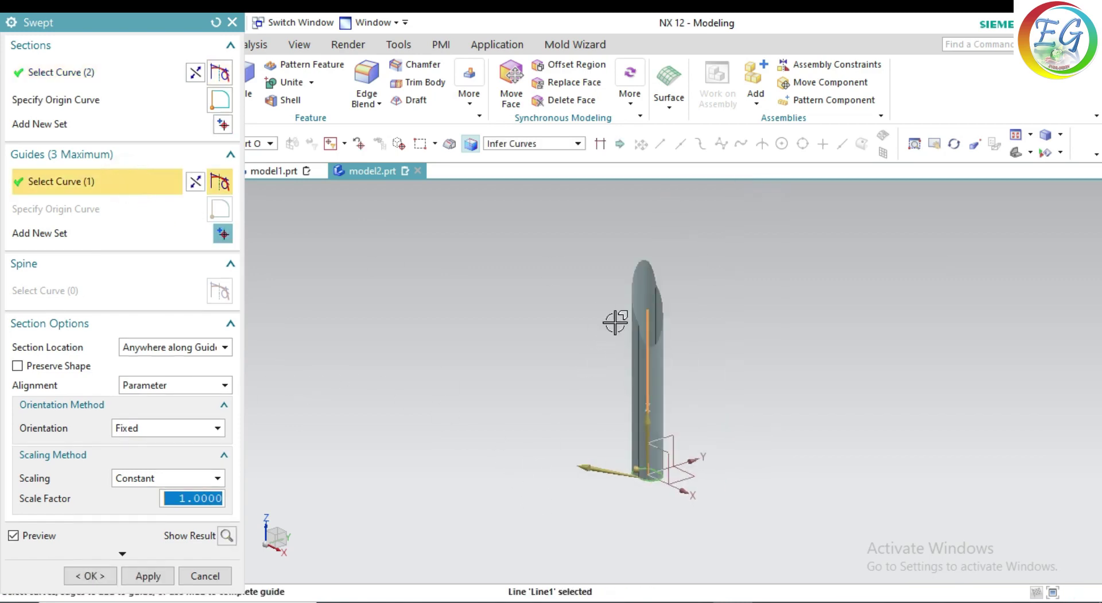
middle_click_drag(670, 298, 695, 371)
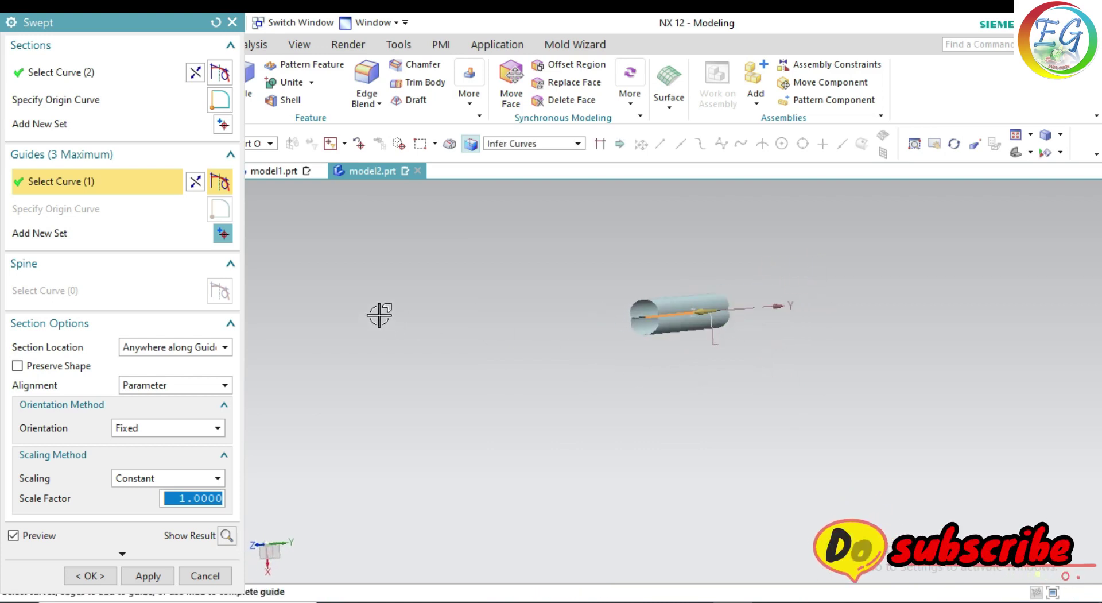
left_click(1016, 154)
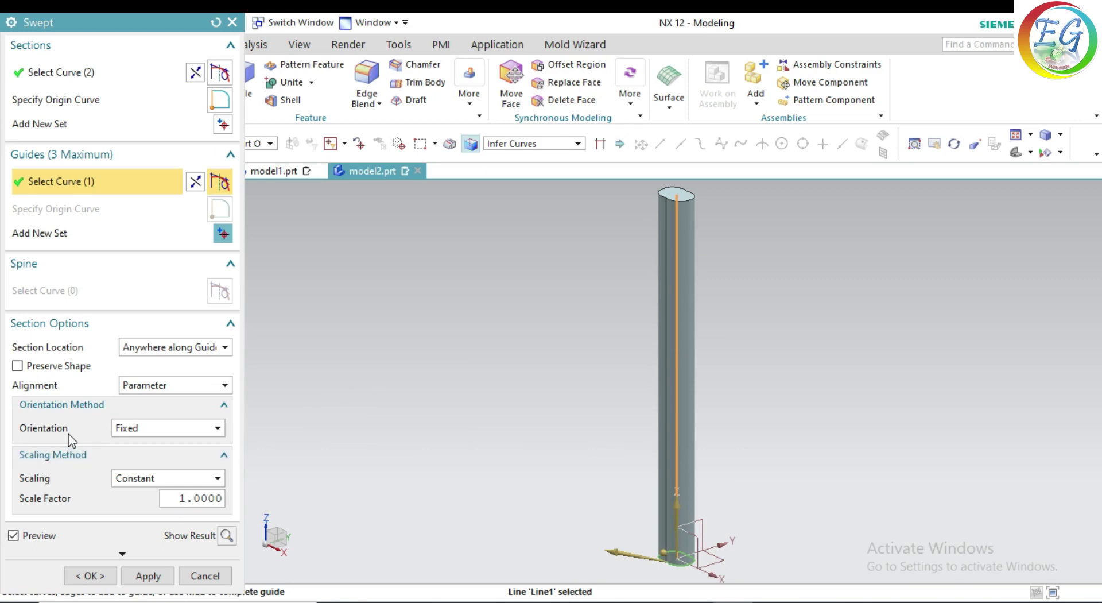
Step: Set the sweep orientation to Angular Law with a Linear law from 0 to 1000 degrees
left_click(152, 431)
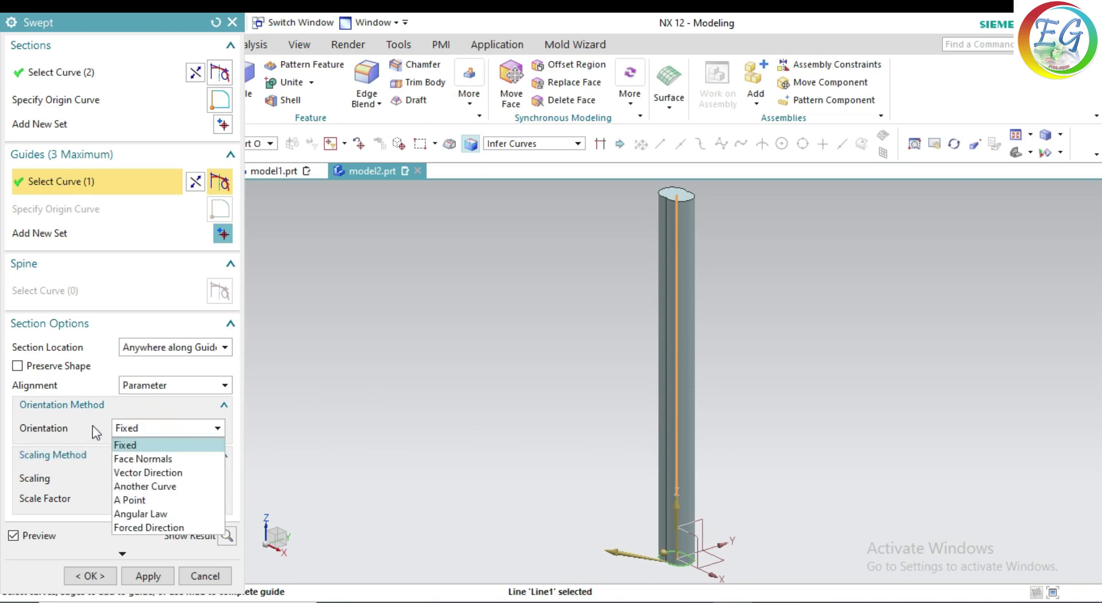
left_click(46, 430)
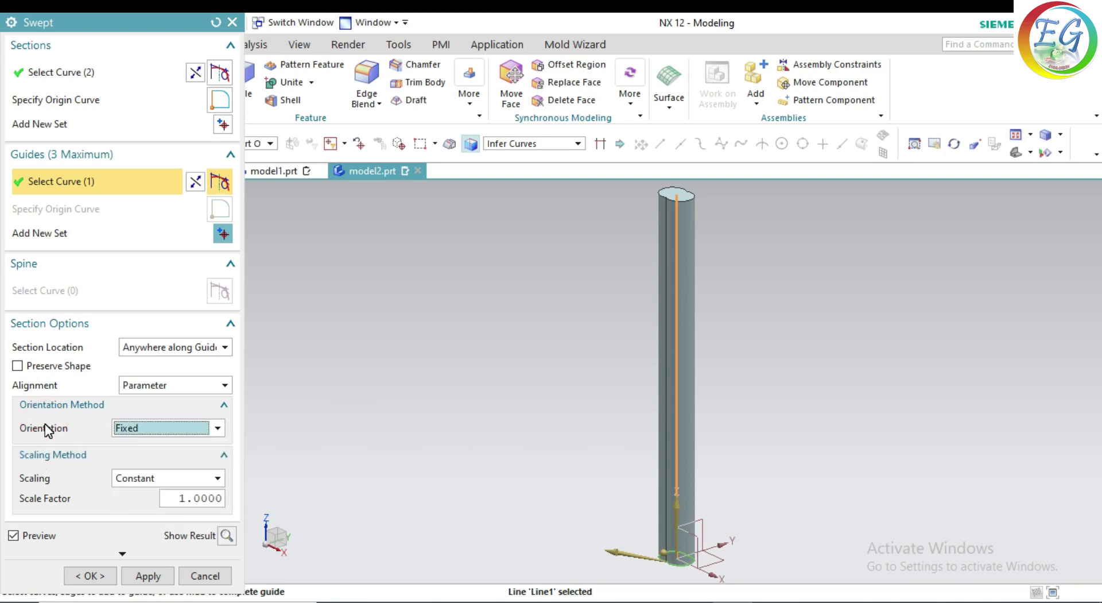
left_click(144, 429)
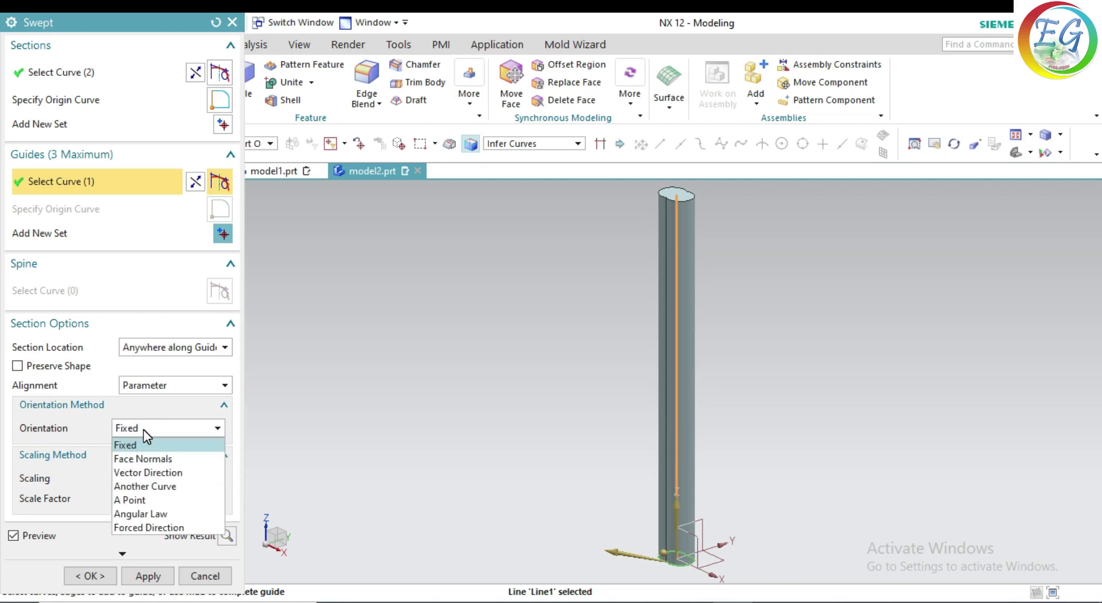
left_click(158, 513)
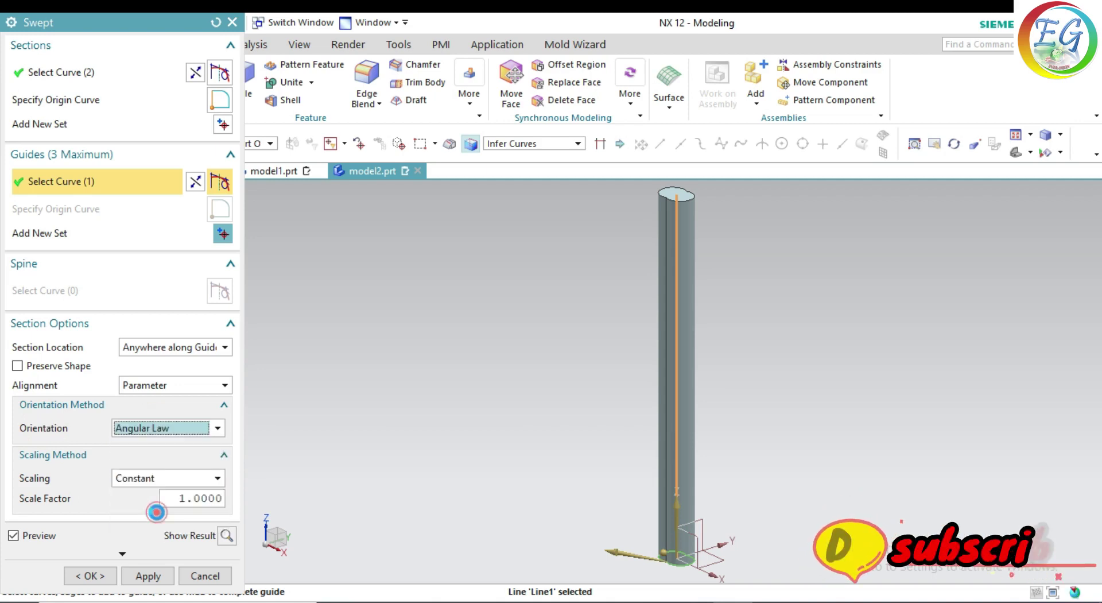
left_click(158, 451)
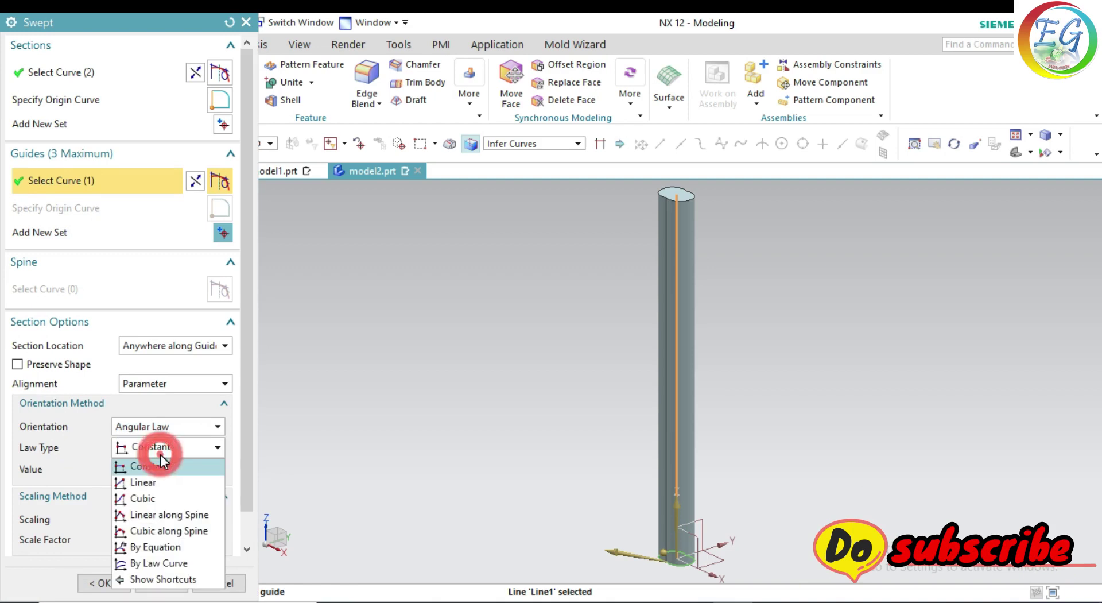
left_click(162, 483)
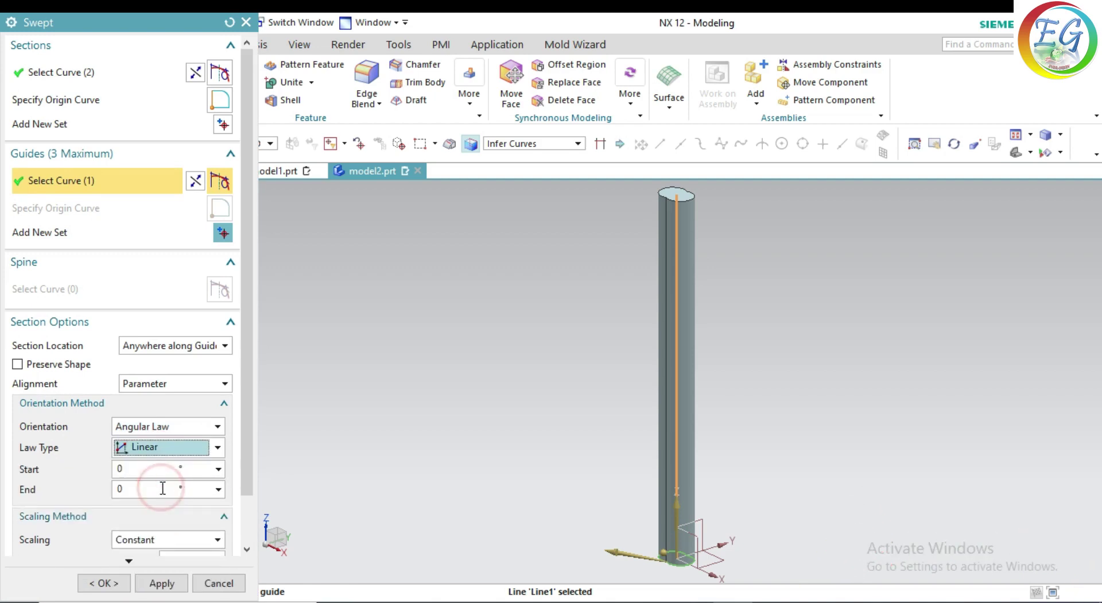
left_click(135, 492)
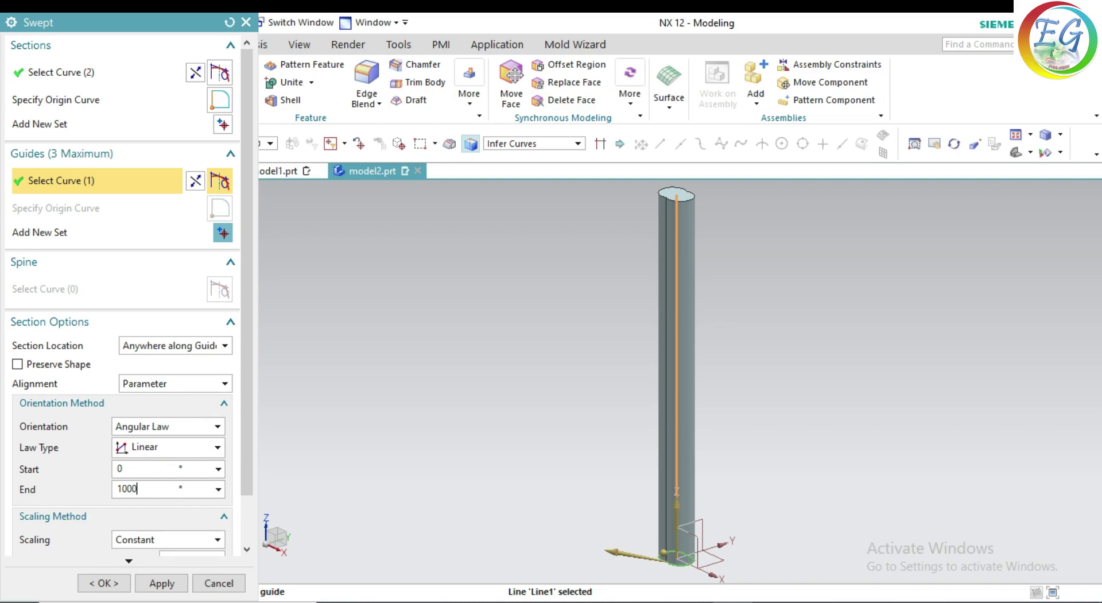
Step: Create the 1000° twisted swept body and rotate the view to inspect it
left_click(111, 584)
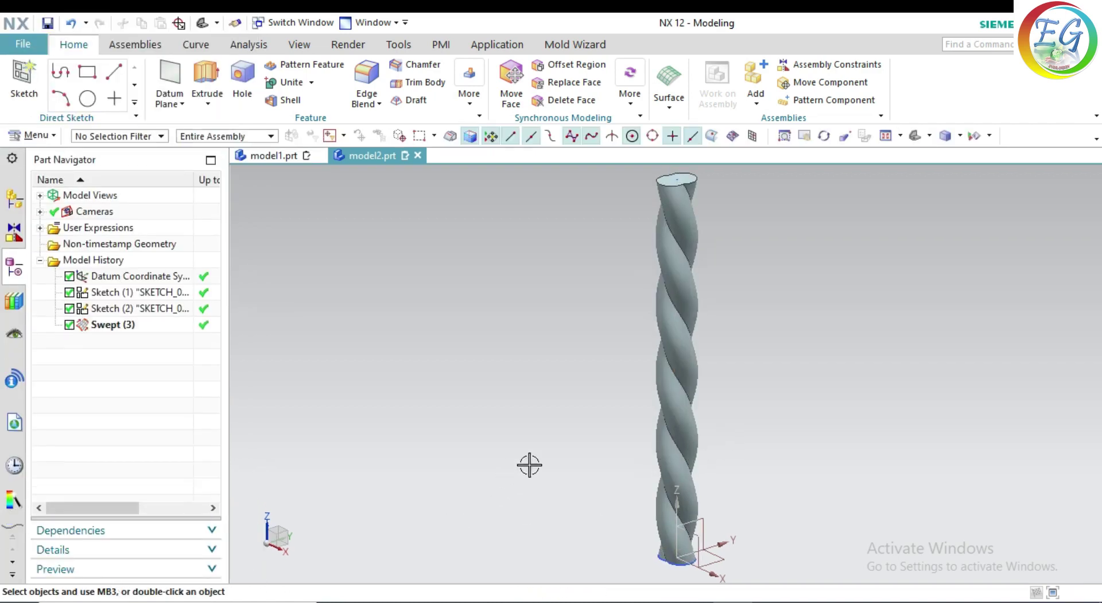
mouse_move(563, 470)
middle_mouse_down()
mouse_move(603, 450)
mouse_move(561, 402)
mouse_move(526, 428)
mouse_move(584, 464)
mouse_move(574, 478)
middle_mouse_up()
middle_click_drag(581, 485, 575, 454)
middle_click_drag(574, 503, 574, 485)
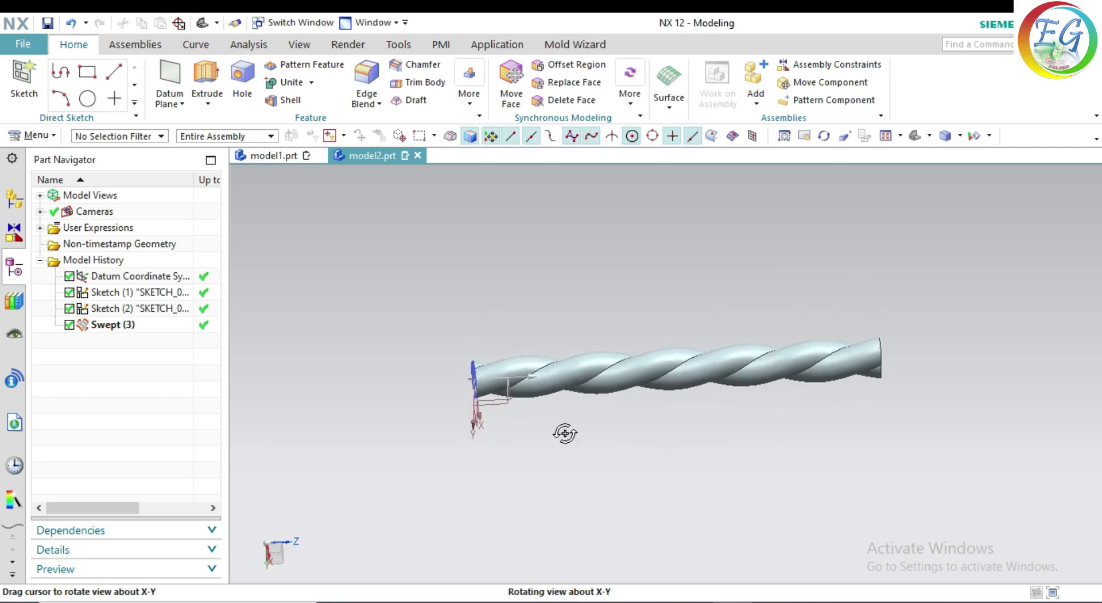
middle_click_drag(565, 434, 569, 486)
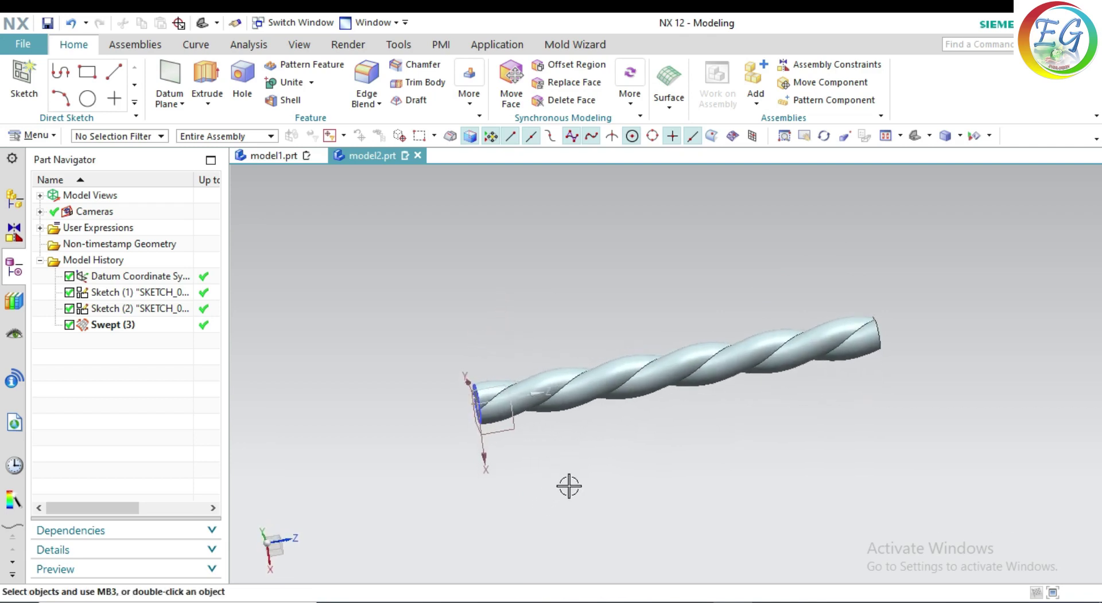